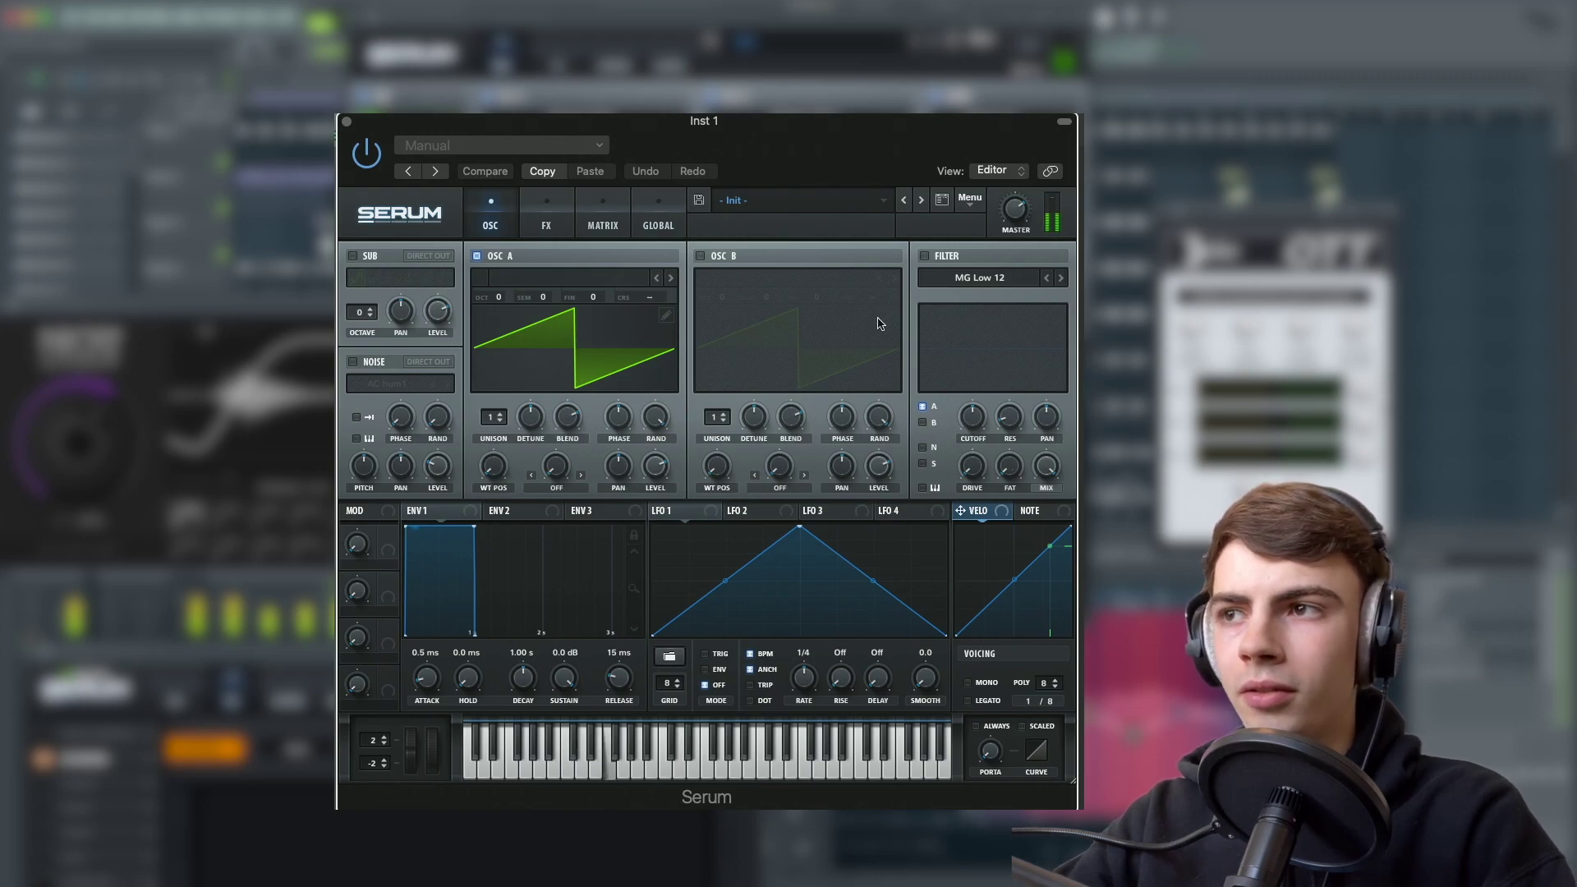
- Load the Analog 4088 wavetable on oscillator A and raise it one octave
{"action": "left_click", "coordinate": [597, 285]}
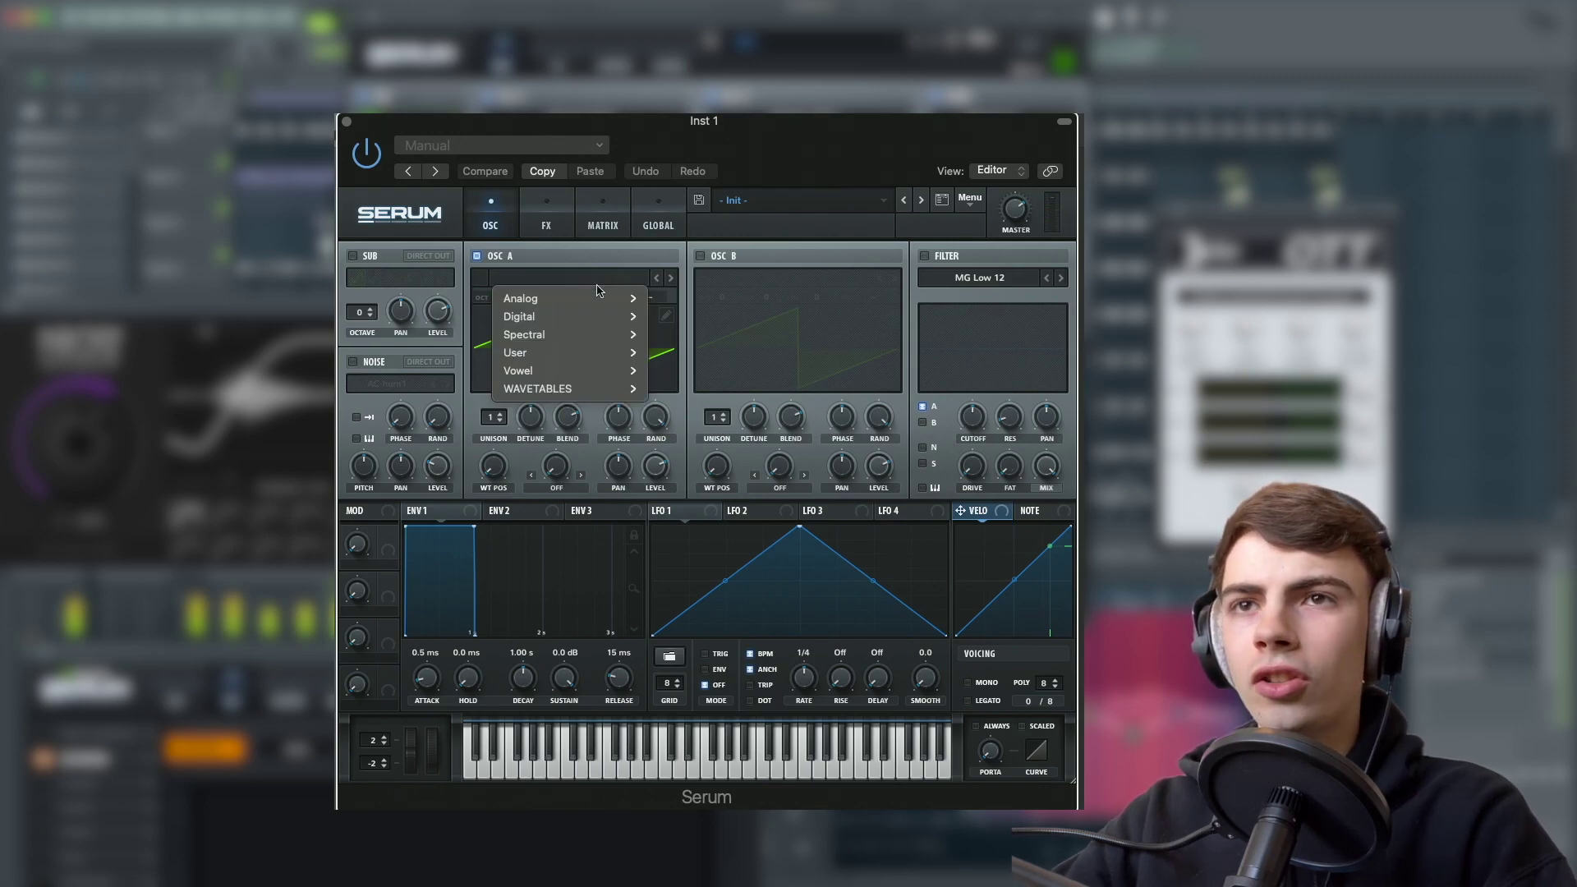
{"action": "mouse_move", "coordinate": [604, 298]}
{"action": "left_click", "coordinate": [669, 128]}
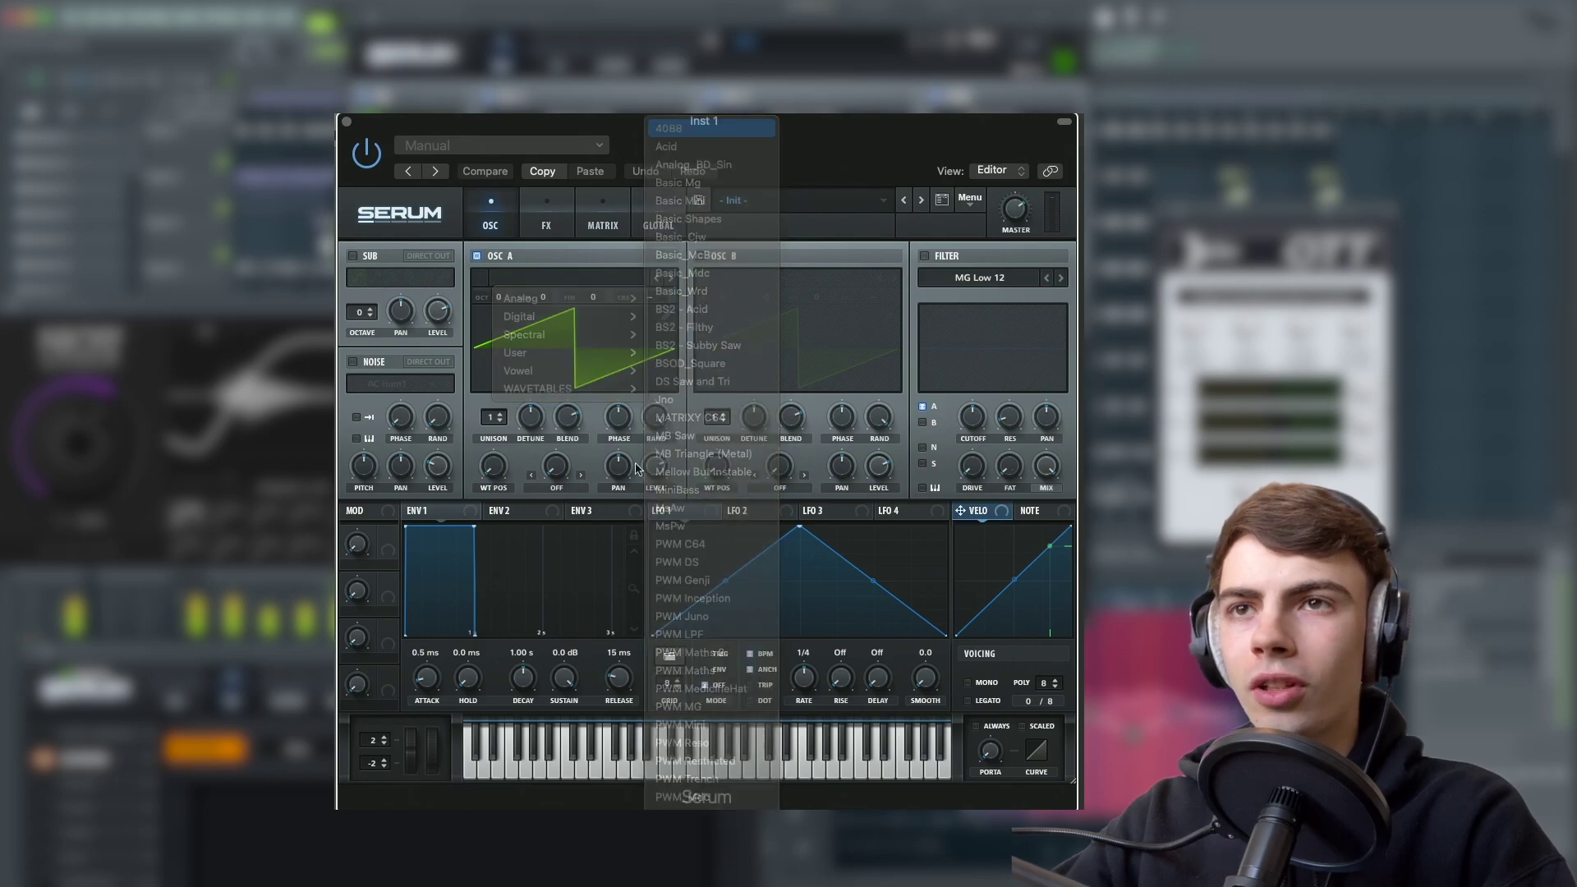
{"action": "left_click_drag", "start_coordinate": [664, 417], "coordinate": [664, 411]}
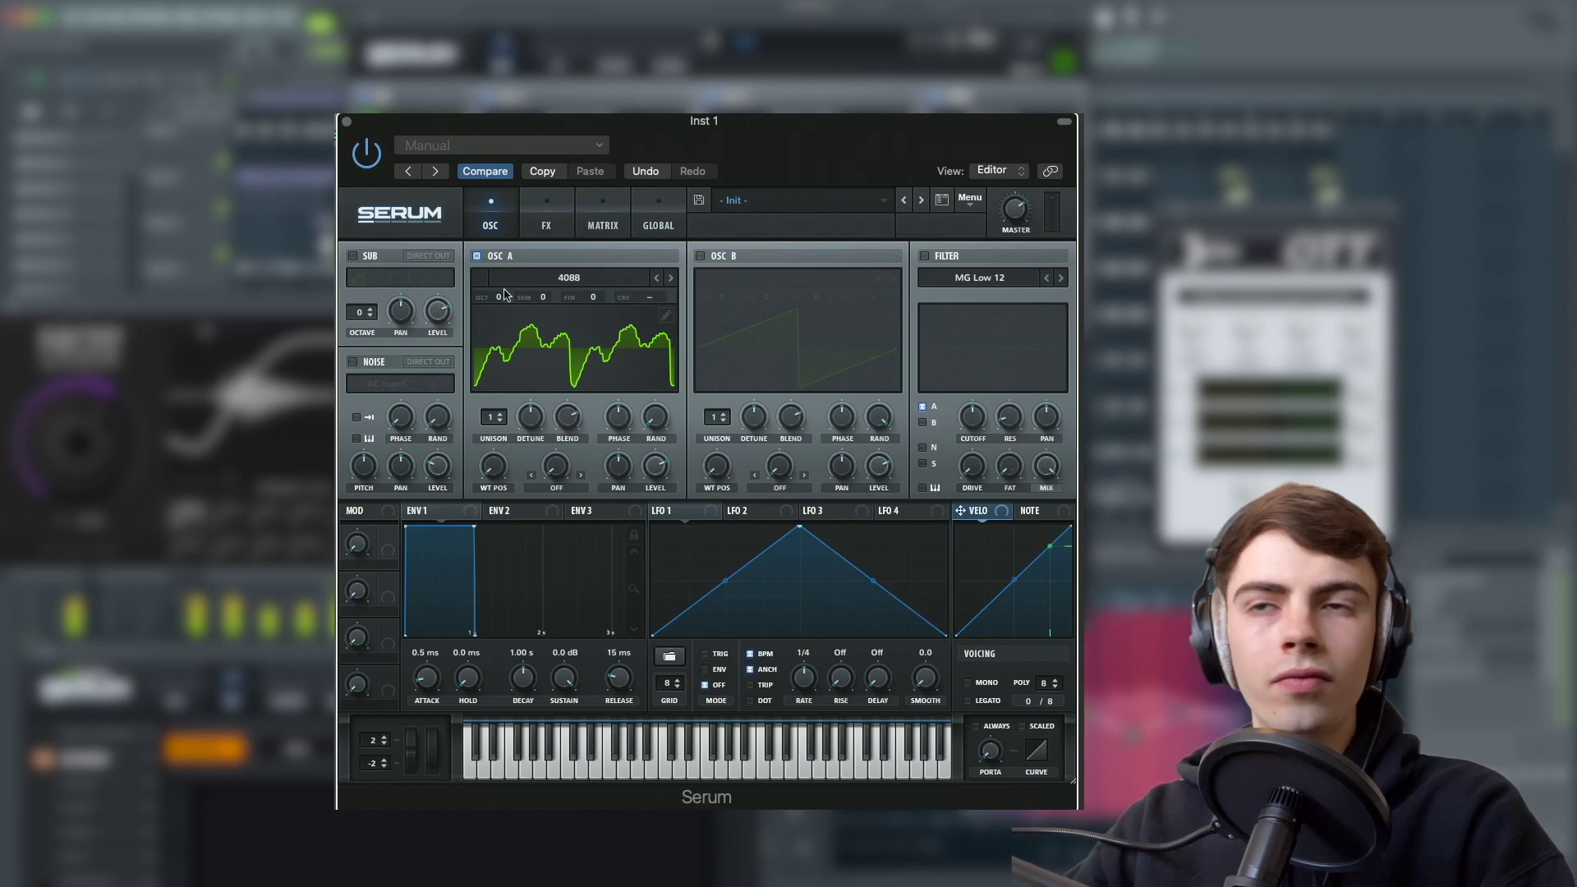
{"action": "left_click_drag", "start_coordinate": [499, 297], "coordinate": [503, 279]}
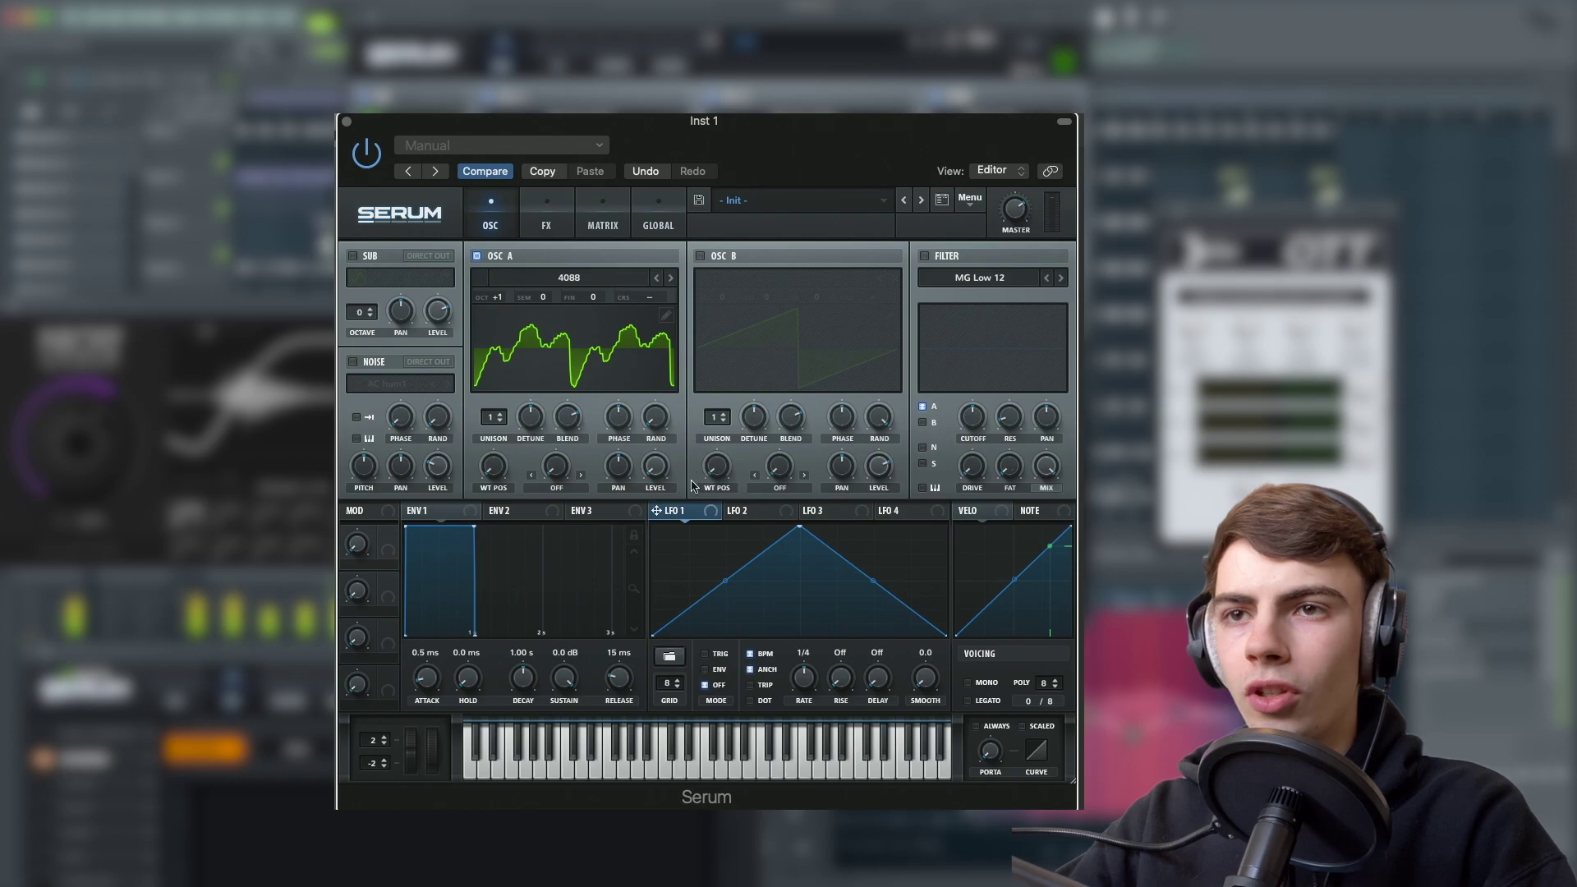
- Modulate oscillator A's level with LFO 1, shaped as a curved ramp in ENV mode
{"action": "left_click_drag", "start_coordinate": [657, 510], "coordinate": [649, 469]}
{"action": "left_click_drag", "start_coordinate": [805, 535], "coordinate": [727, 509]}
{"action": "left_click_drag", "start_coordinate": [688, 586], "coordinate": [688, 594]}
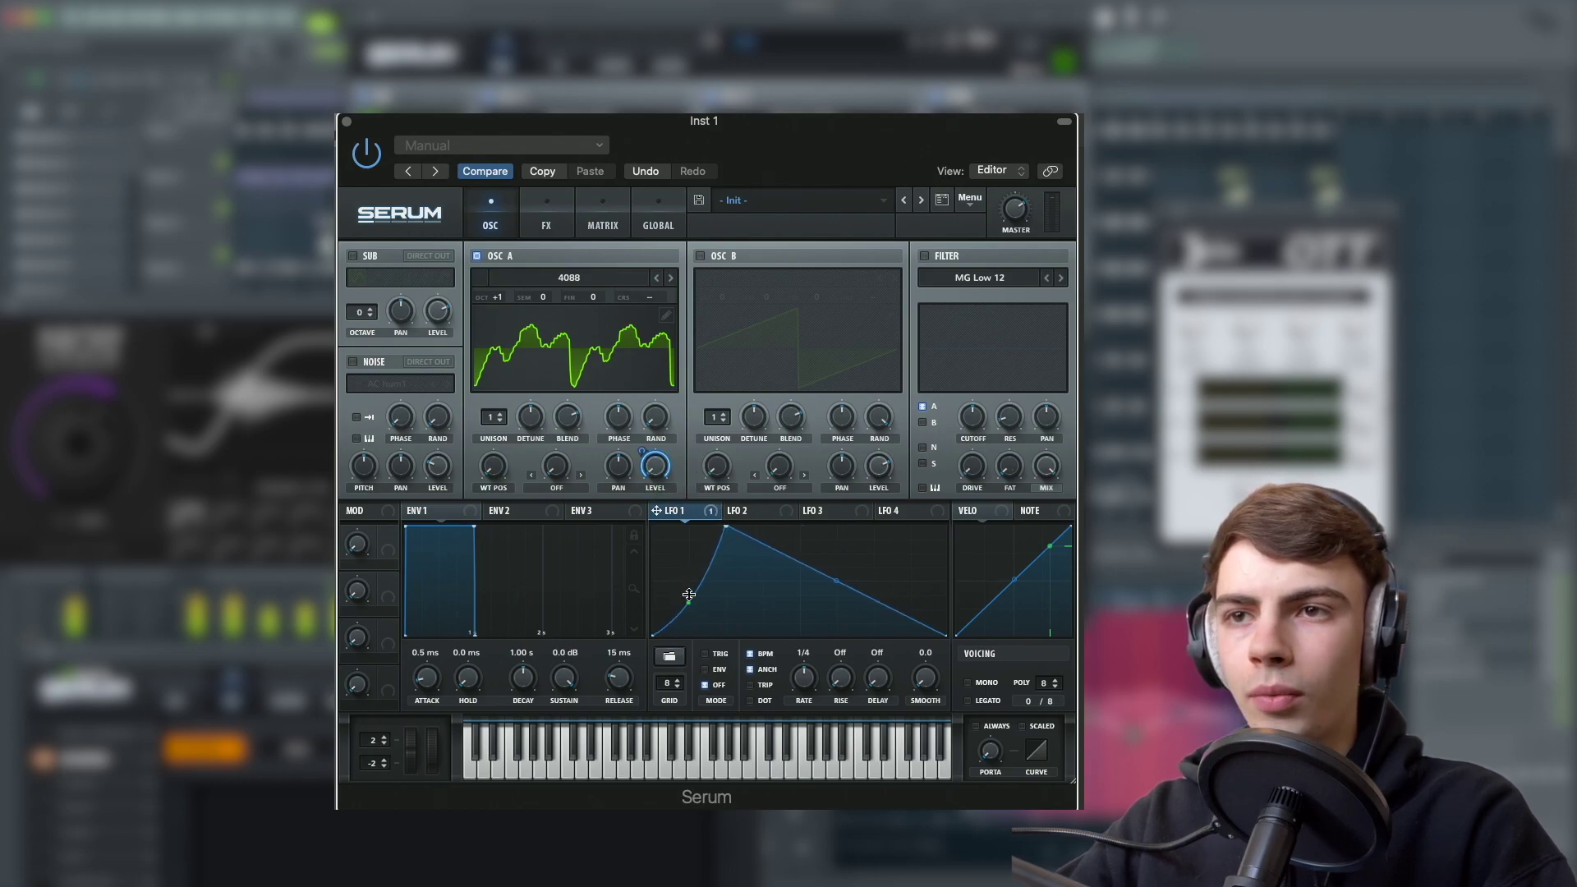
{"action": "left_click_drag", "start_coordinate": [838, 584], "coordinate": [838, 596]}
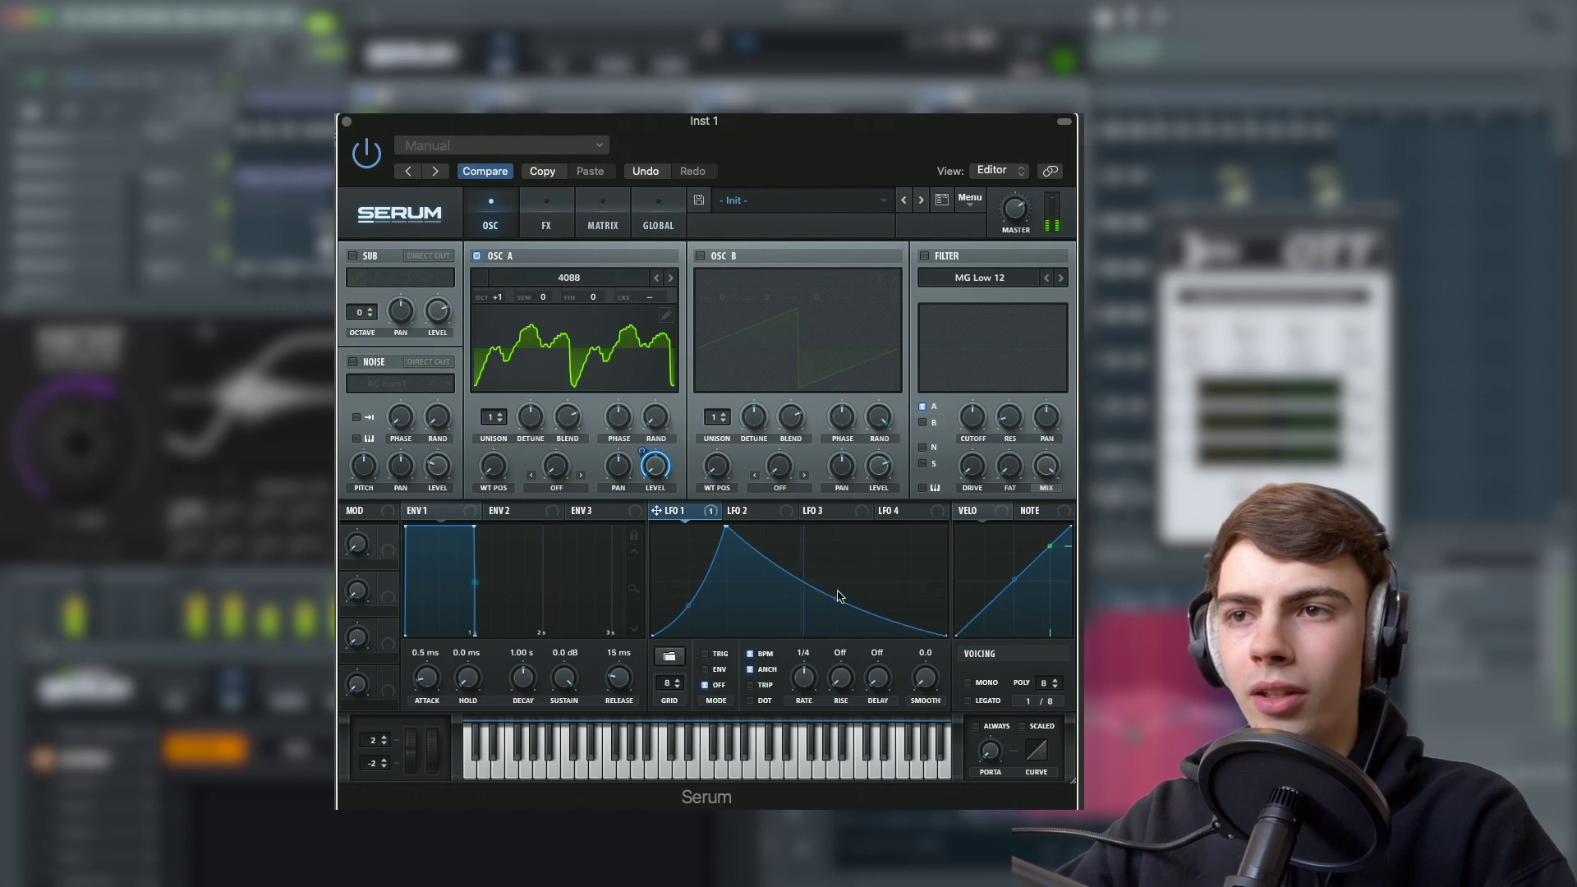
{"action": "left_click", "coordinate": [717, 668]}
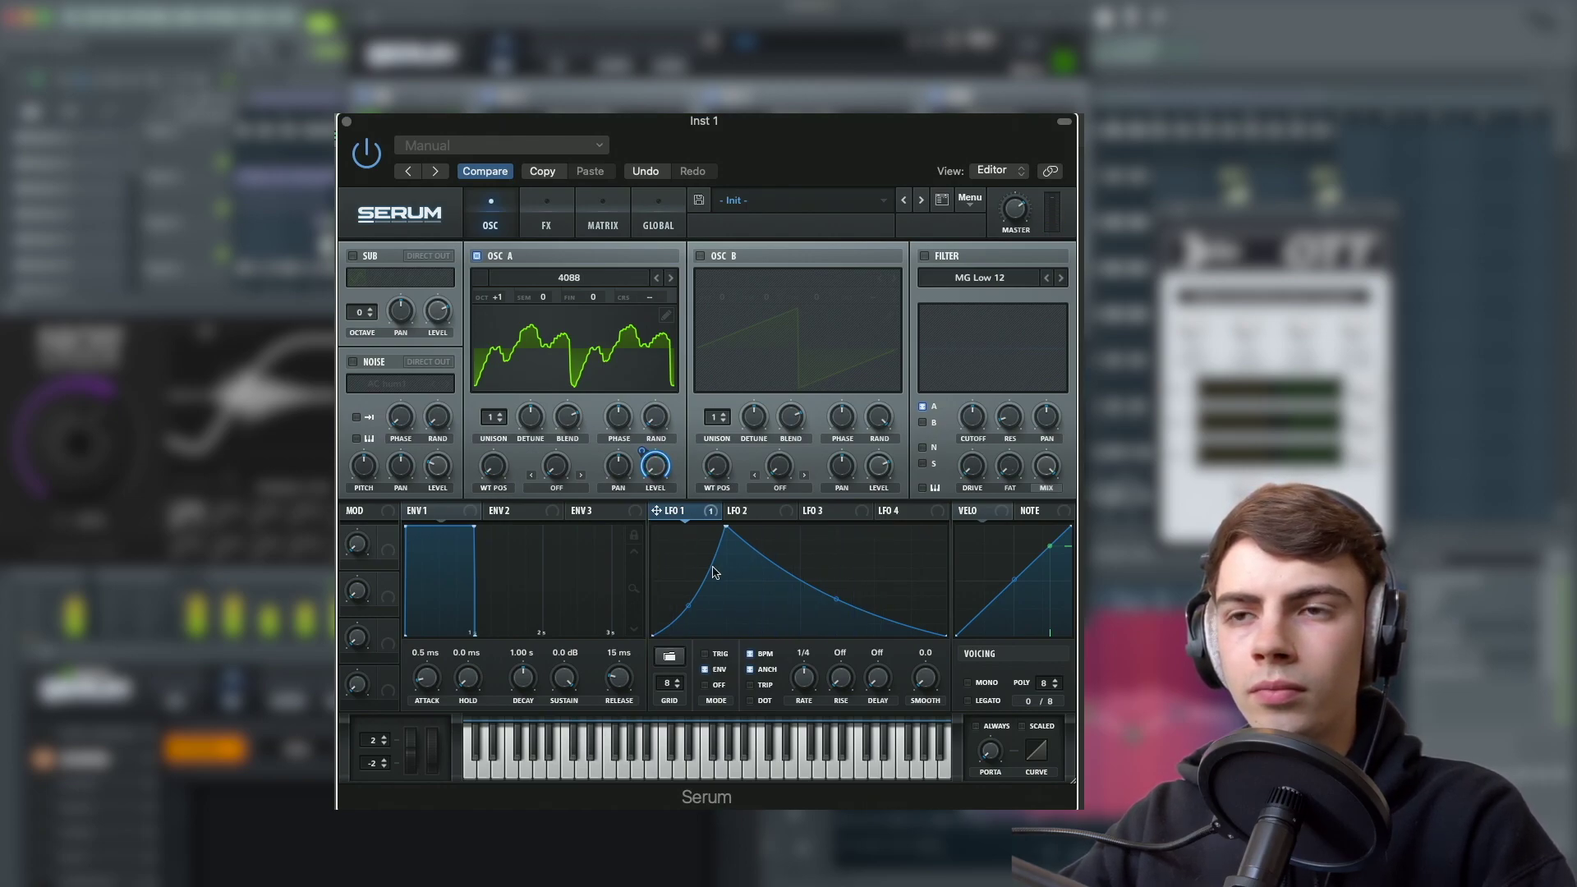
- Enable oscillator B with the Analog BS2 - Acid wavetable at +2 octaves, level driven by LFO 1
{"action": "left_click", "coordinate": [701, 256]}
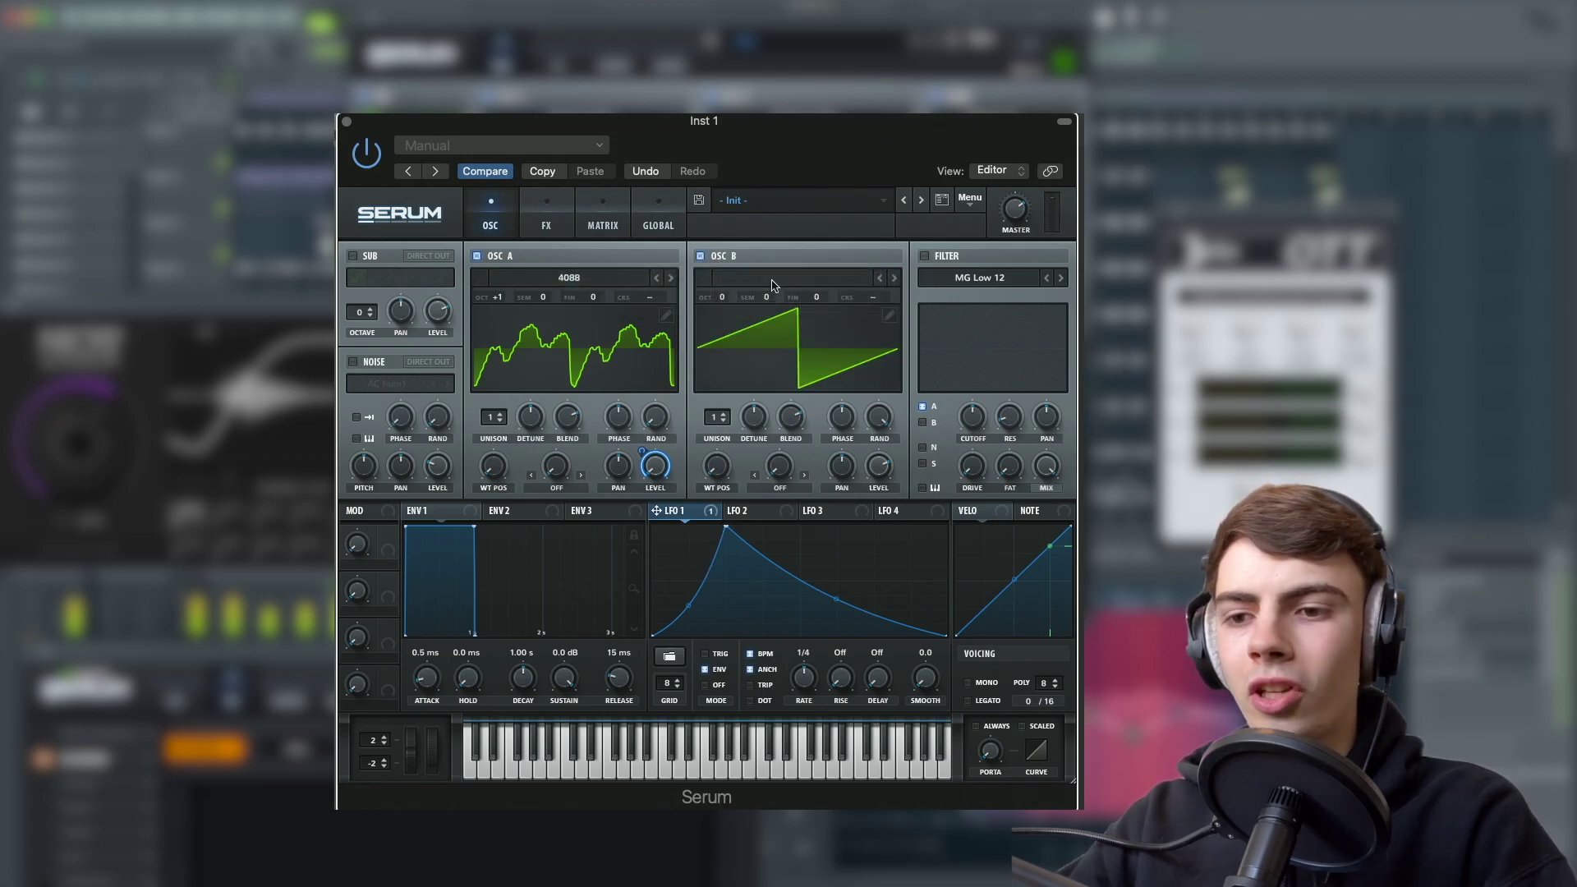
{"action": "left_click", "coordinate": [772, 285]}
{"action": "mouse_move", "coordinate": [776, 298]}
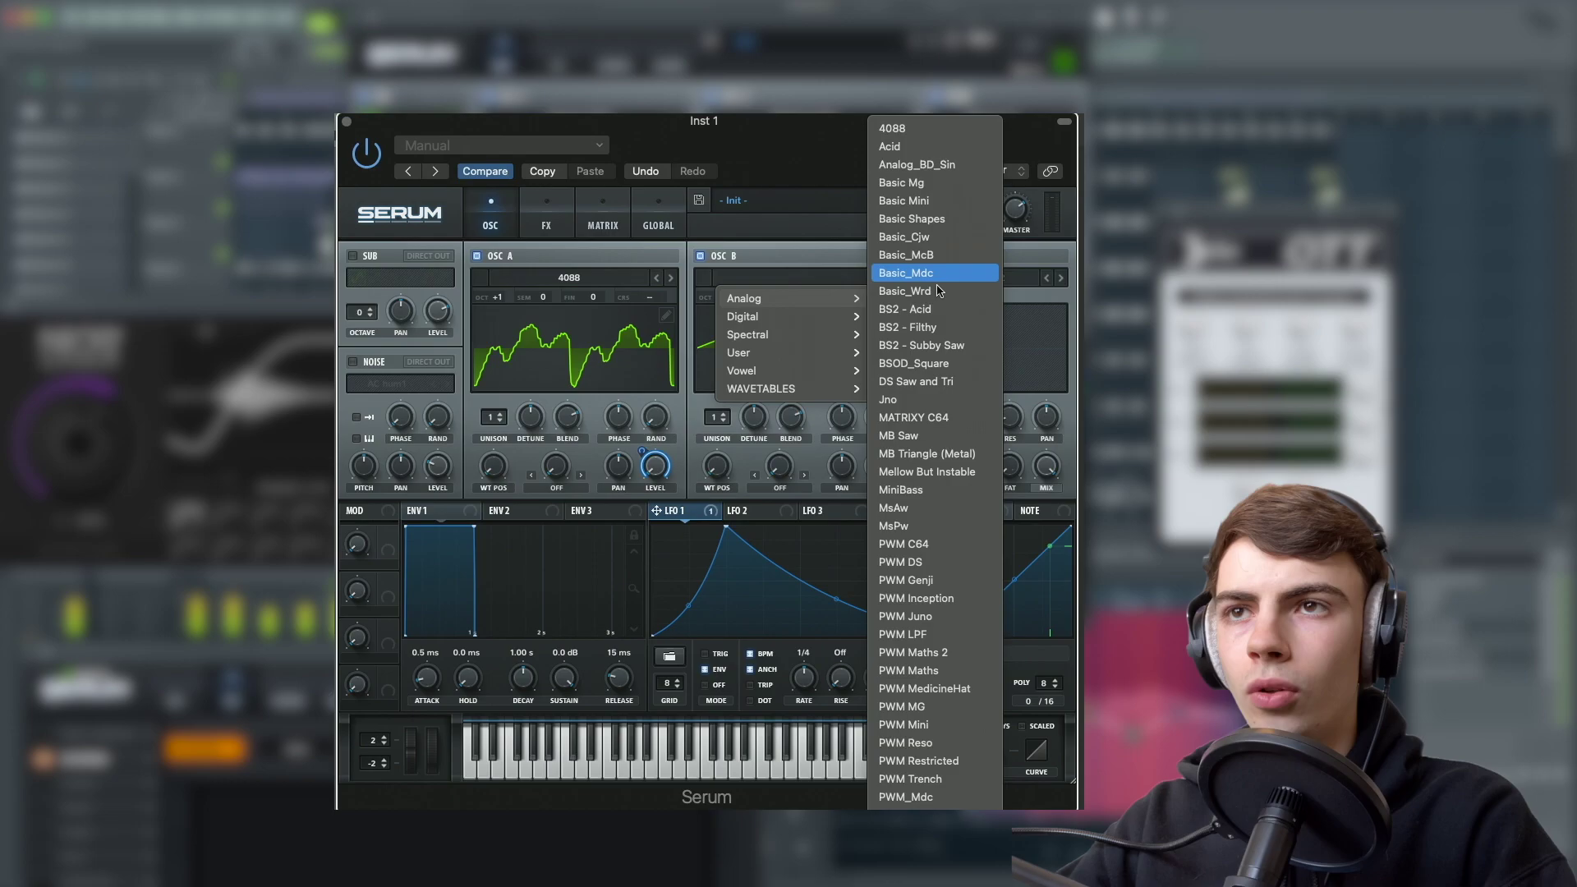
{"action": "left_click", "coordinate": [938, 309]}
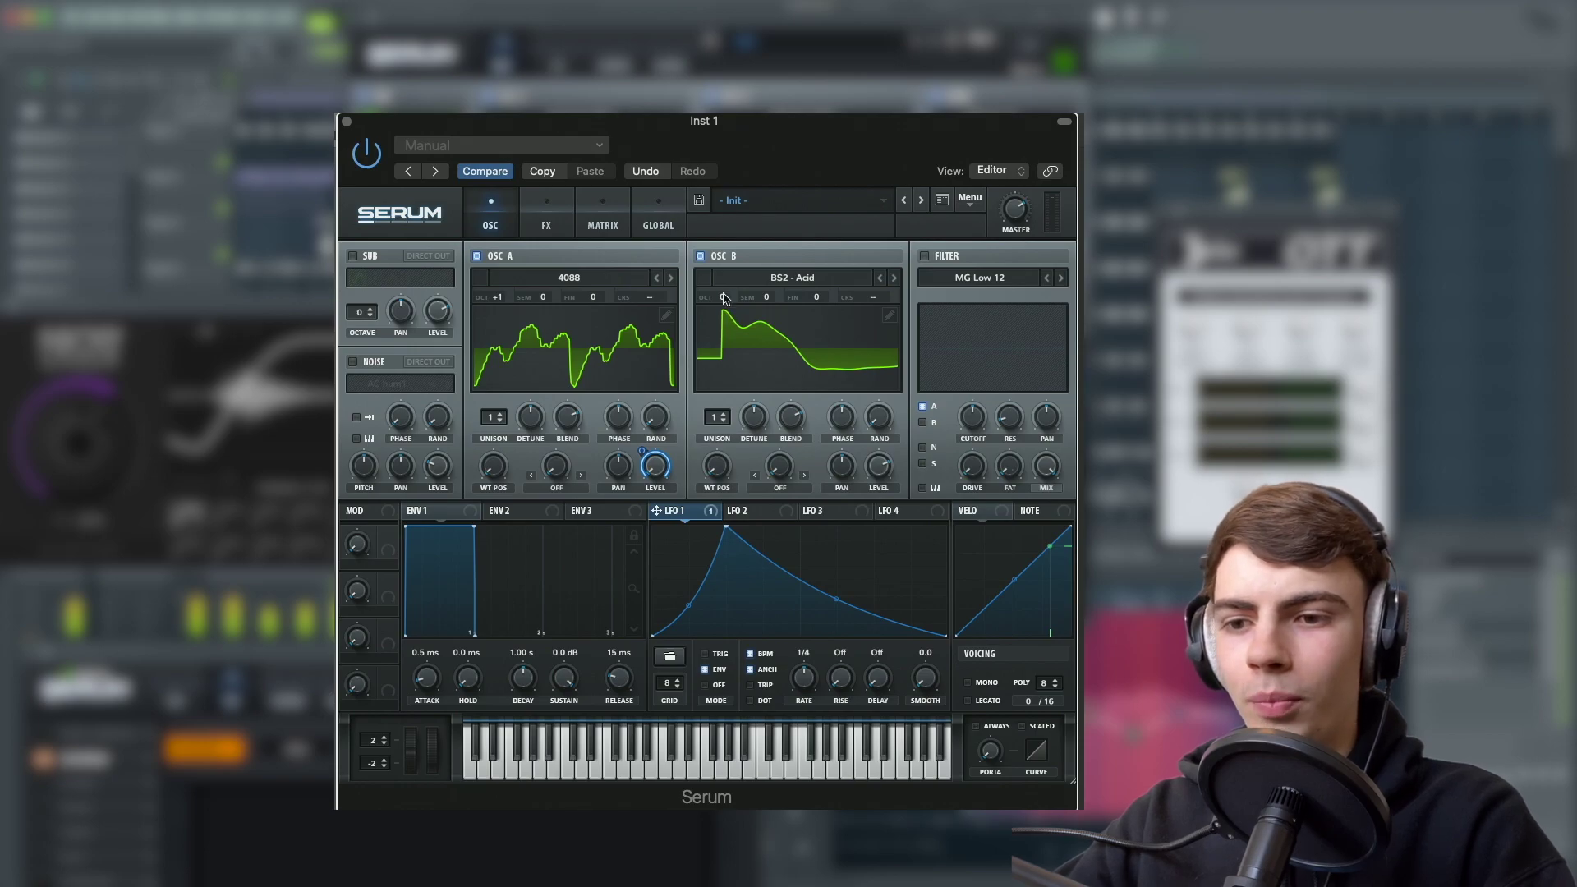
{"action": "left_click_drag", "start_coordinate": [725, 298], "coordinate": [728, 256]}
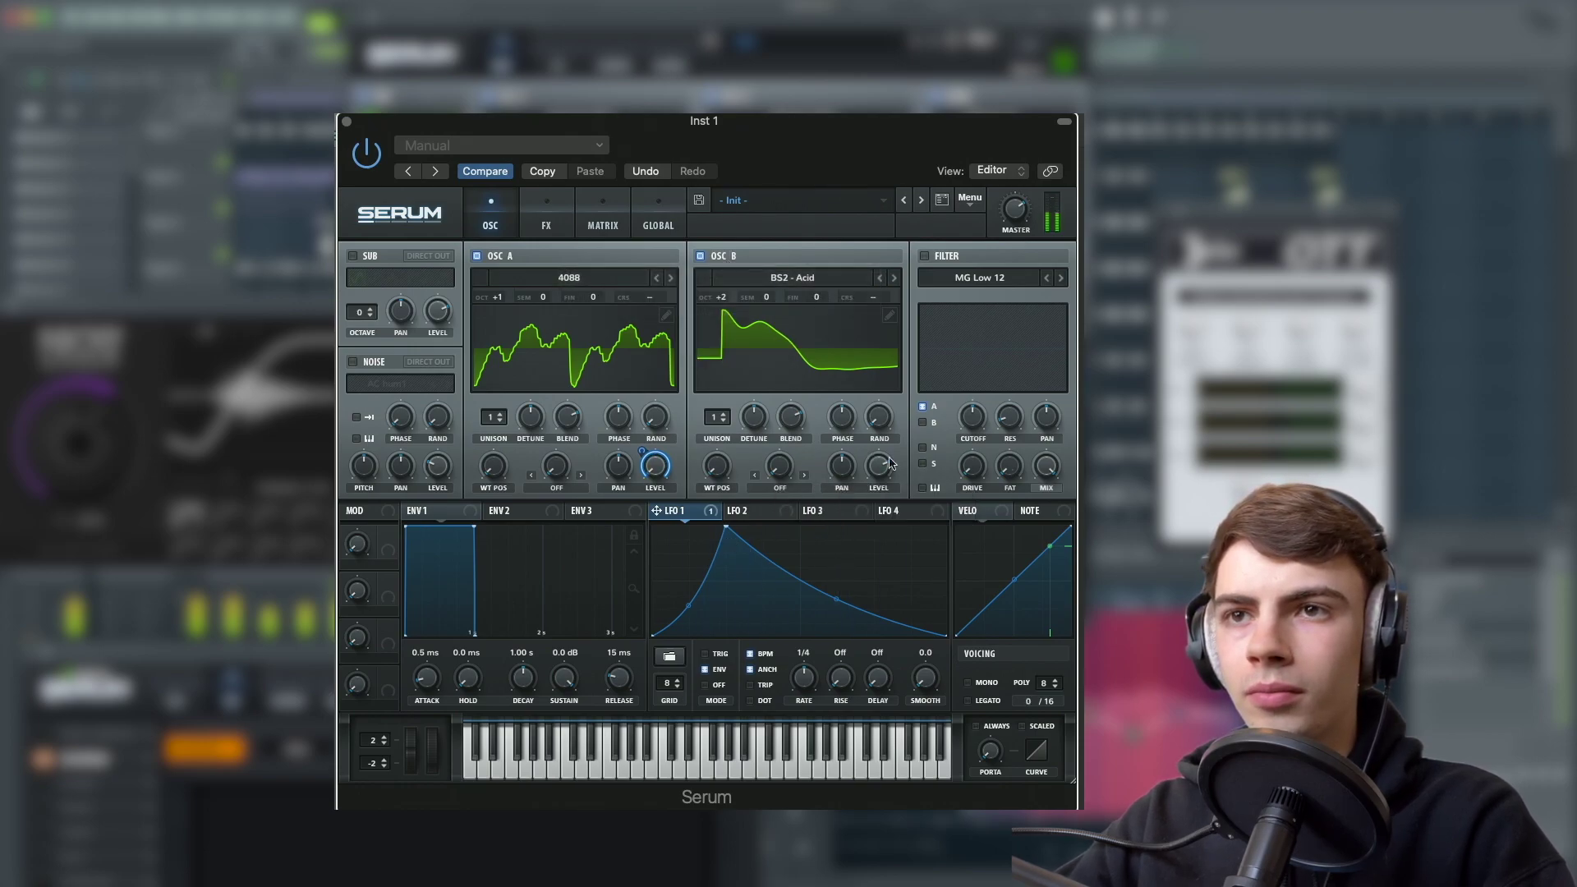
{"action": "left_click_drag", "start_coordinate": [657, 511], "coordinate": [880, 476]}
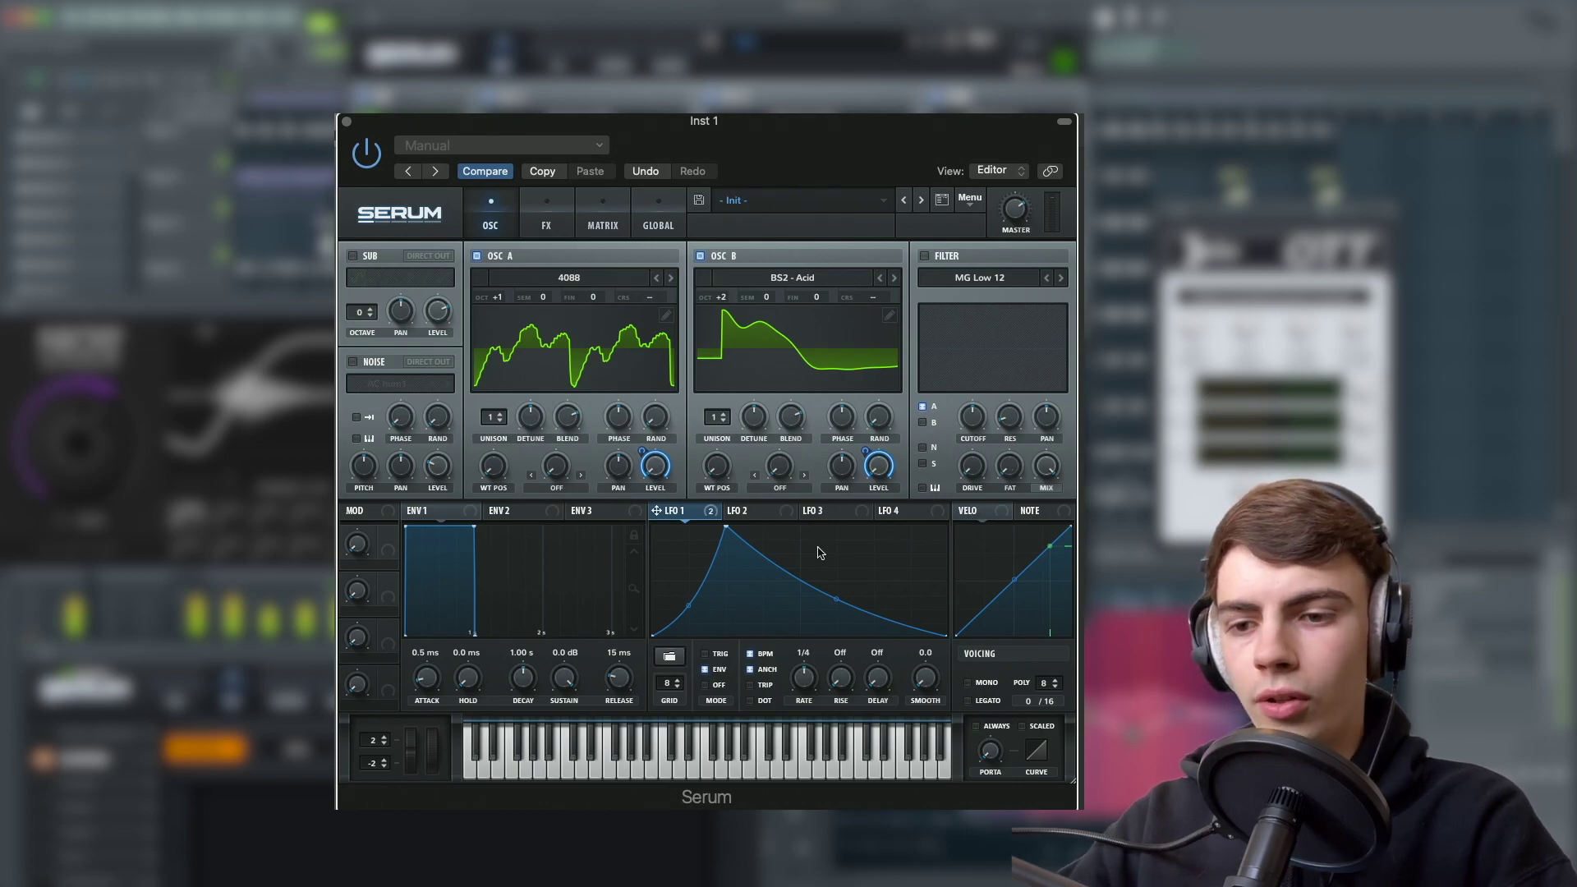
- Enable the MG Low 12 filter for oscillators A and B, cutoff at 30 Hz, modulated by LFO 1
{"action": "left_click", "coordinate": [924, 256]}
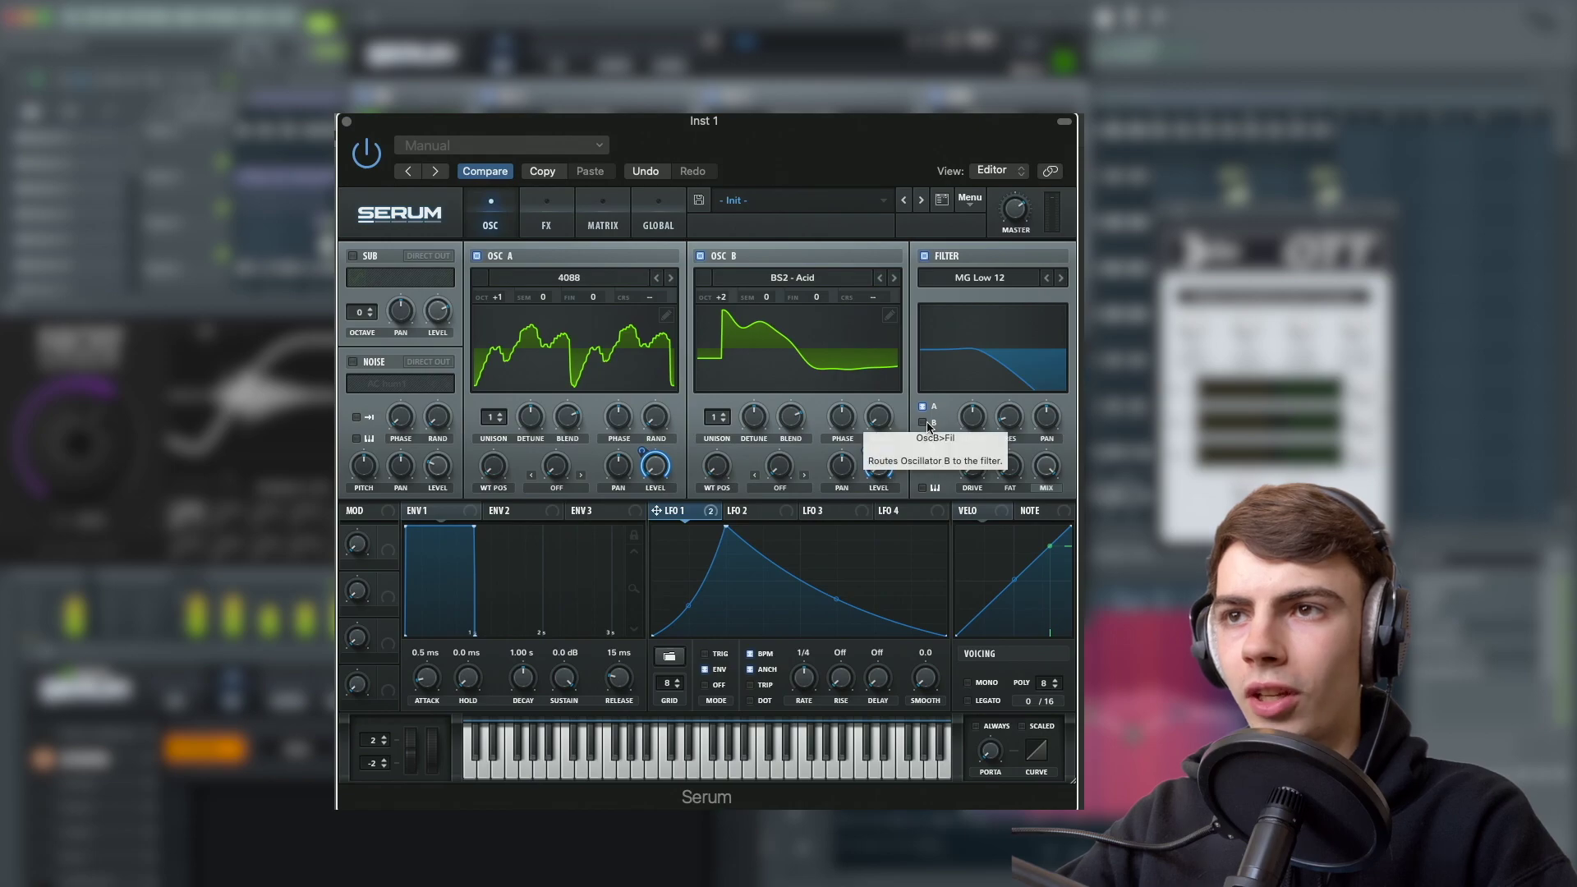
{"action": "left_click", "coordinate": [925, 423]}
{"action": "left_click_drag", "start_coordinate": [978, 422], "coordinate": [975, 479]}
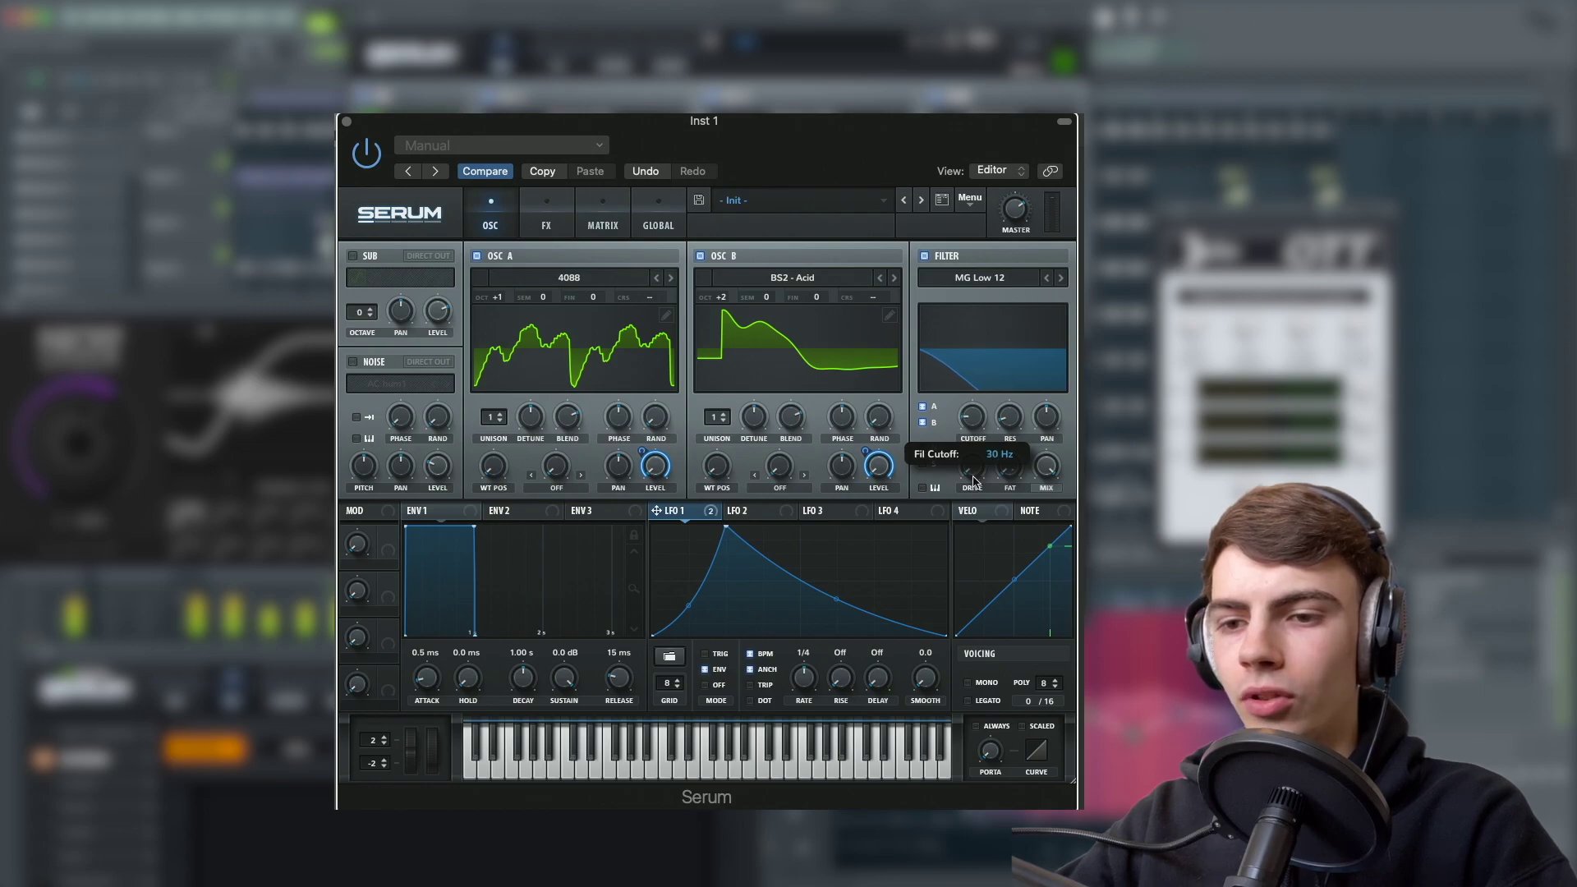
{"action": "left_click_drag", "start_coordinate": [974, 480], "coordinate": [974, 481]}
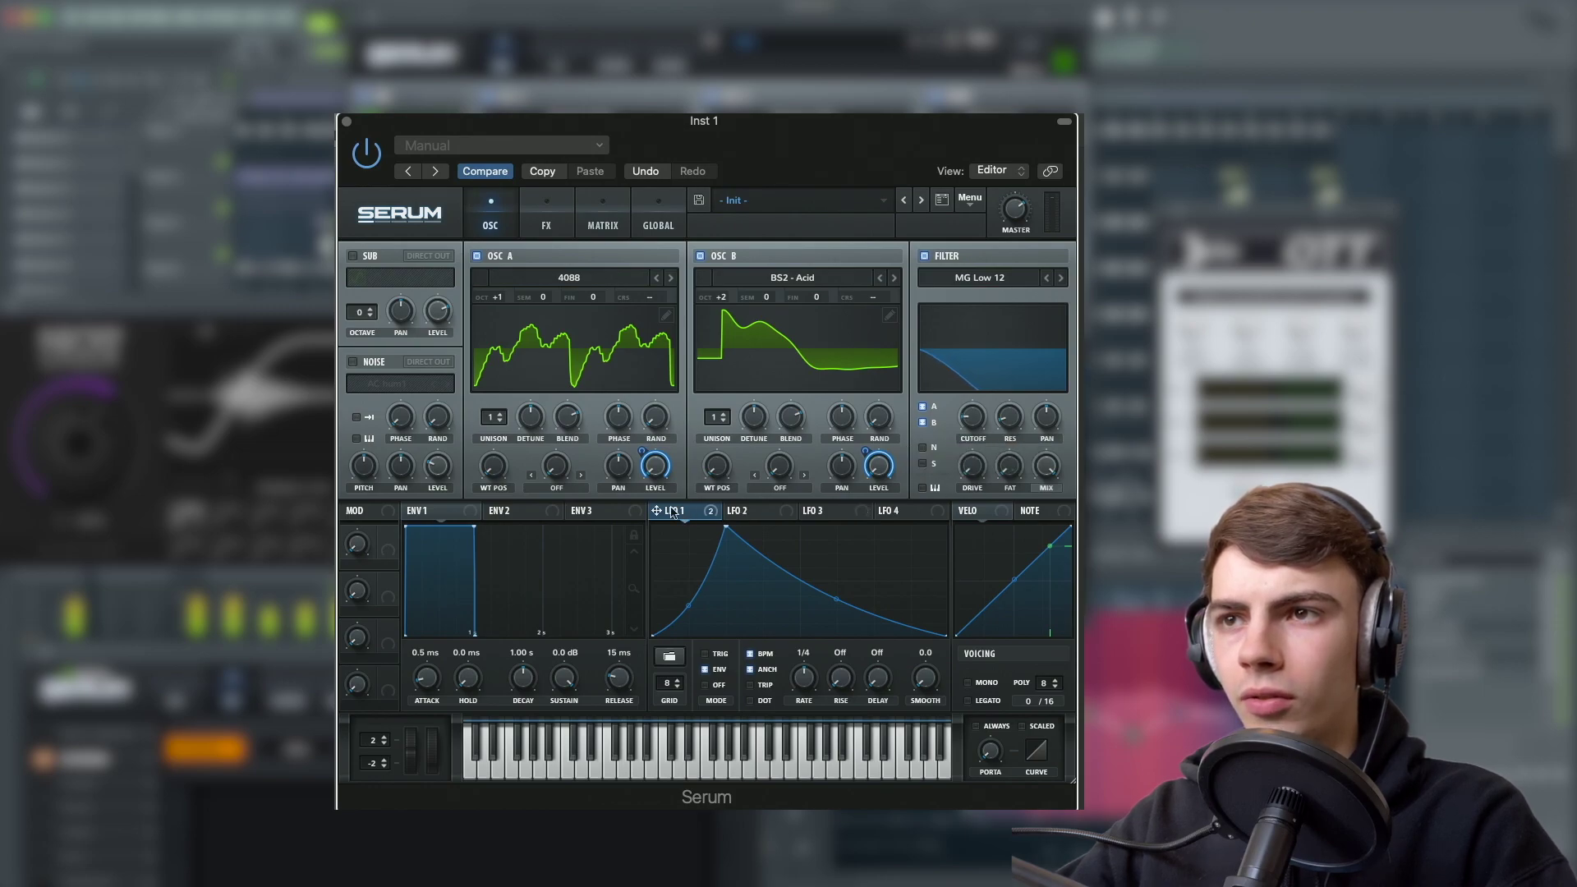
{"action": "left_click_drag", "start_coordinate": [672, 511], "coordinate": [966, 422]}
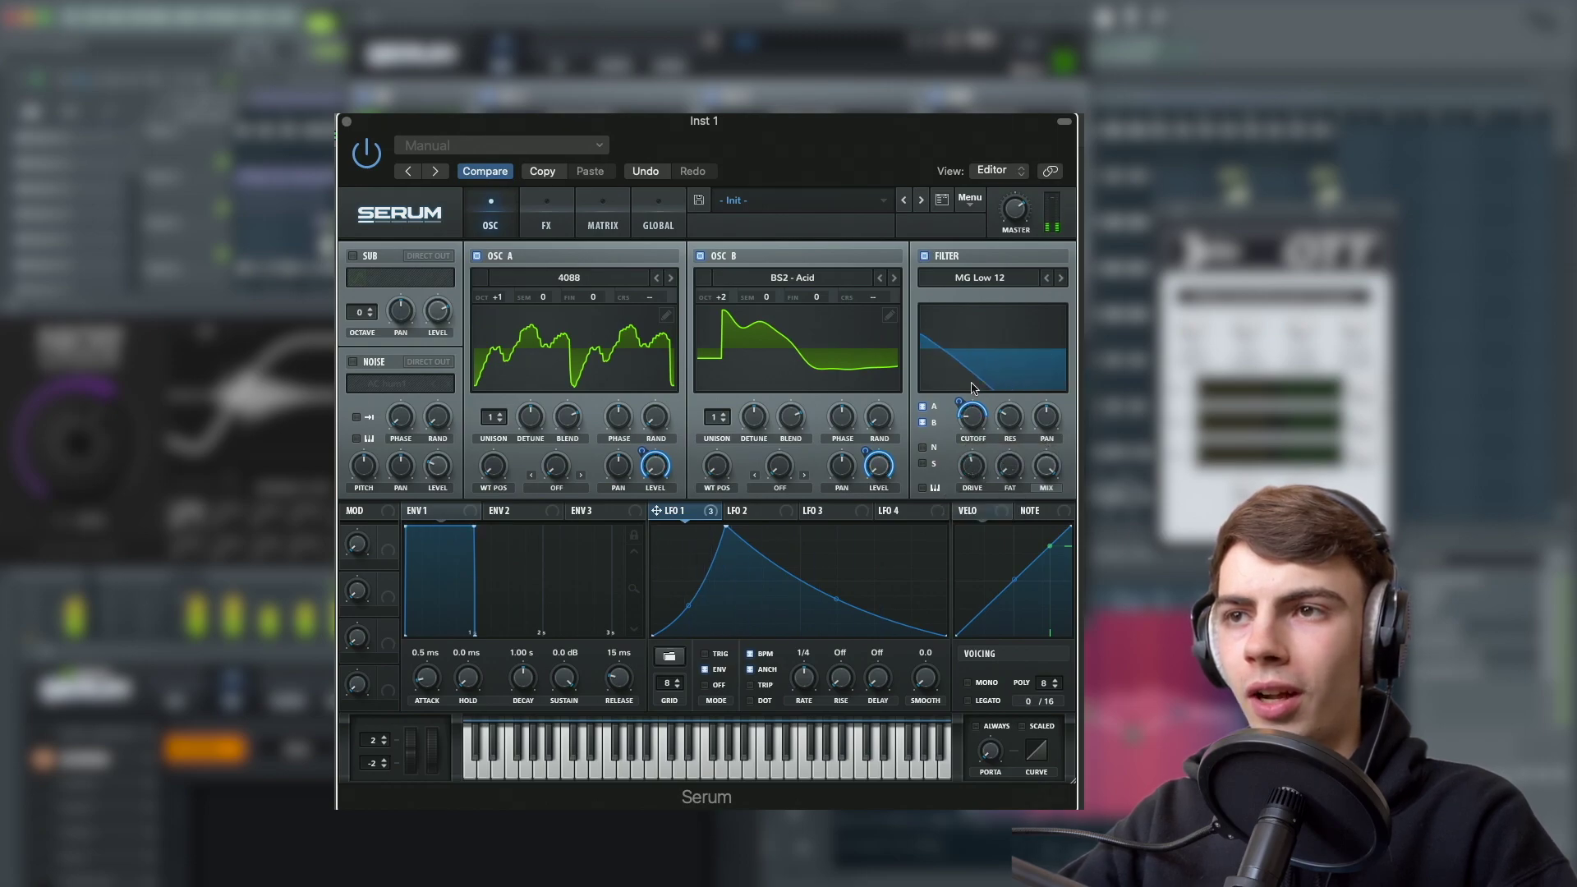
{"action": "left_click_drag", "start_coordinate": [971, 470], "coordinate": [973, 577]}
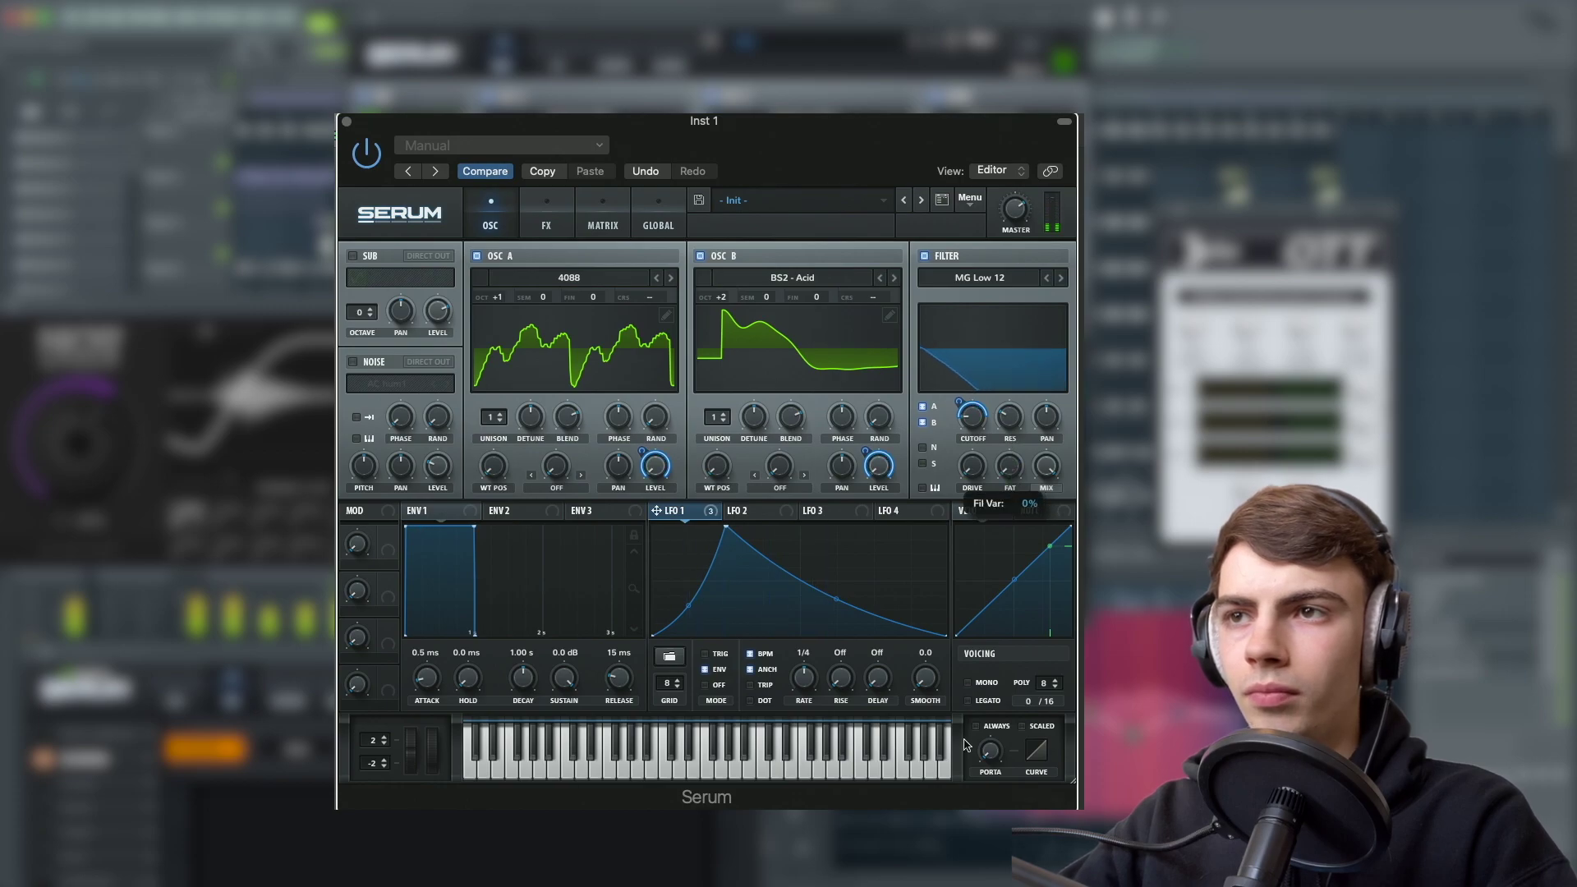
- Enable the sub oscillator at -2 octaves with LFO 1 on its level, then show the FX page
{"action": "left_click", "coordinate": [352, 255]}
{"action": "left_click_drag", "start_coordinate": [362, 322], "coordinate": [361, 342]}
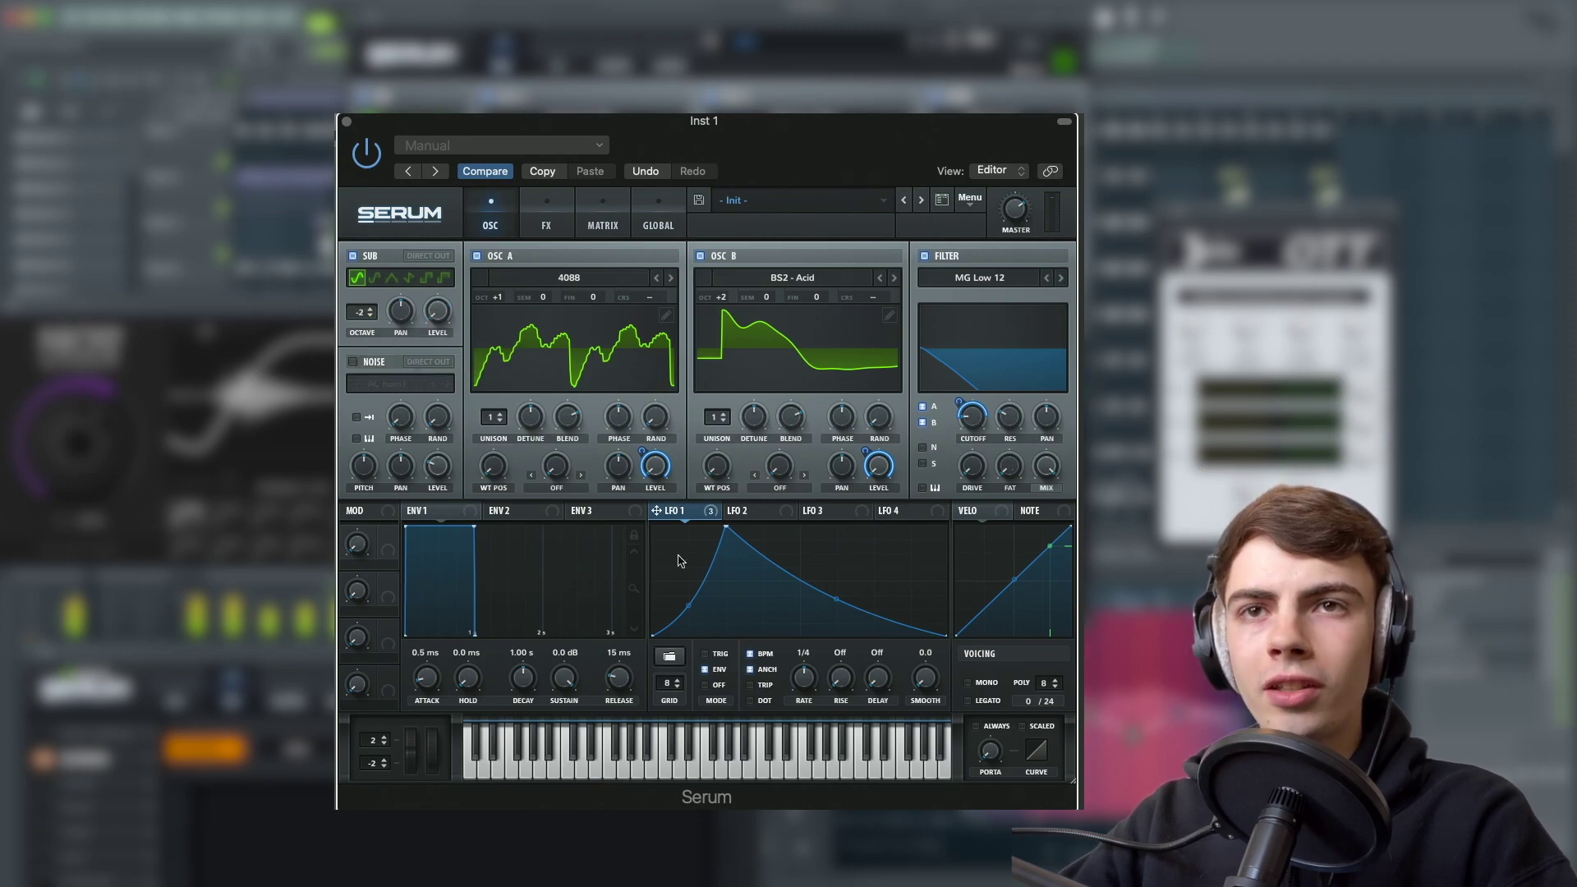
{"action": "left_click_drag", "start_coordinate": [712, 515], "coordinate": [437, 311]}
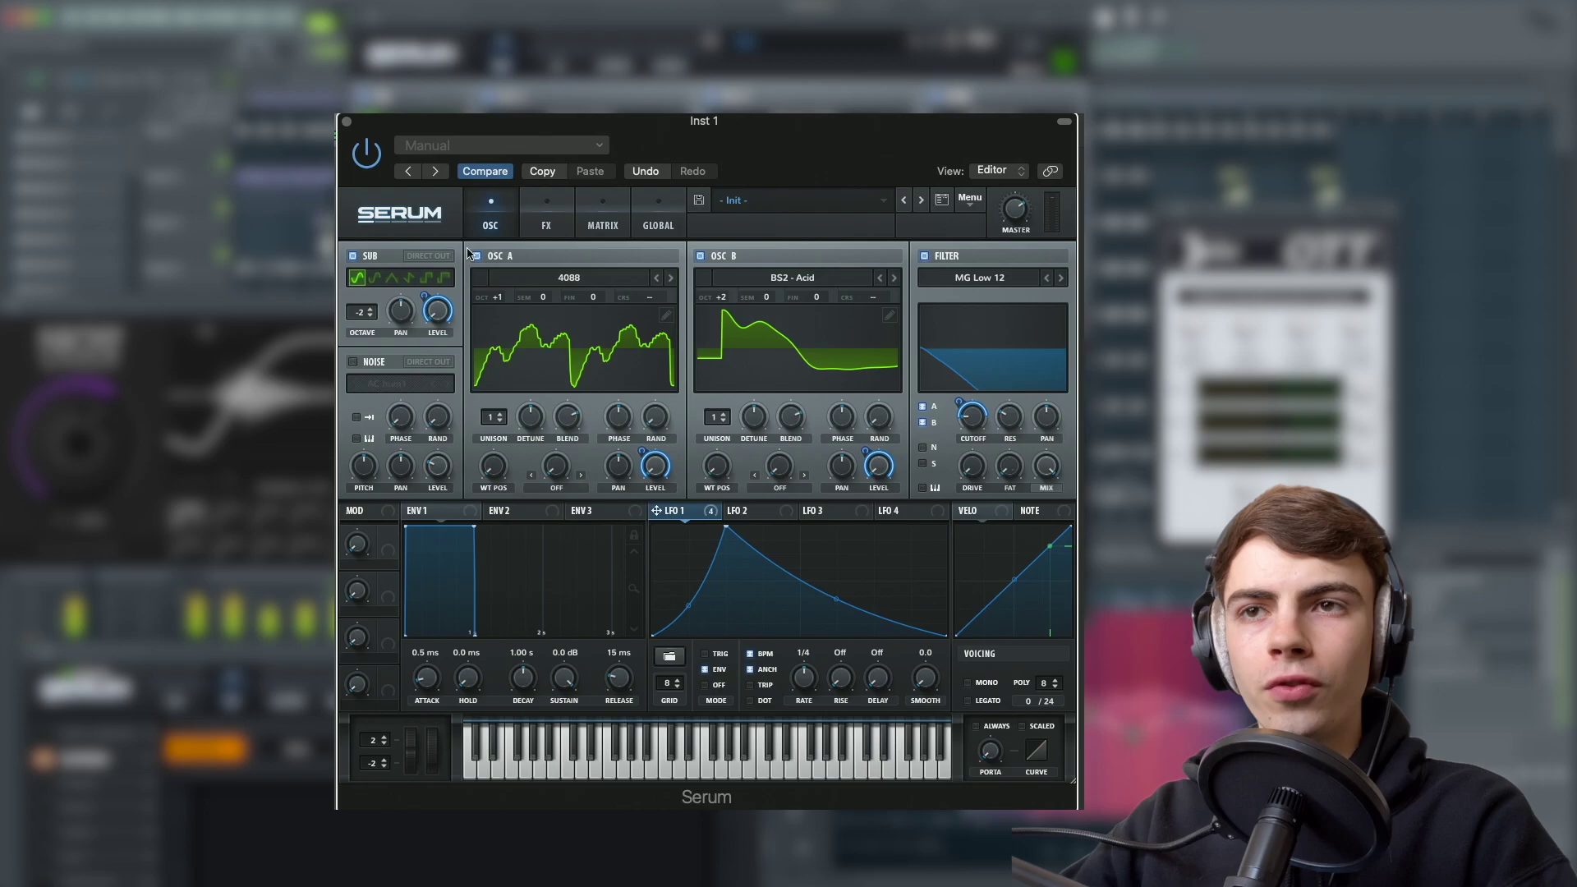
{"action": "left_click", "coordinate": [546, 224]}
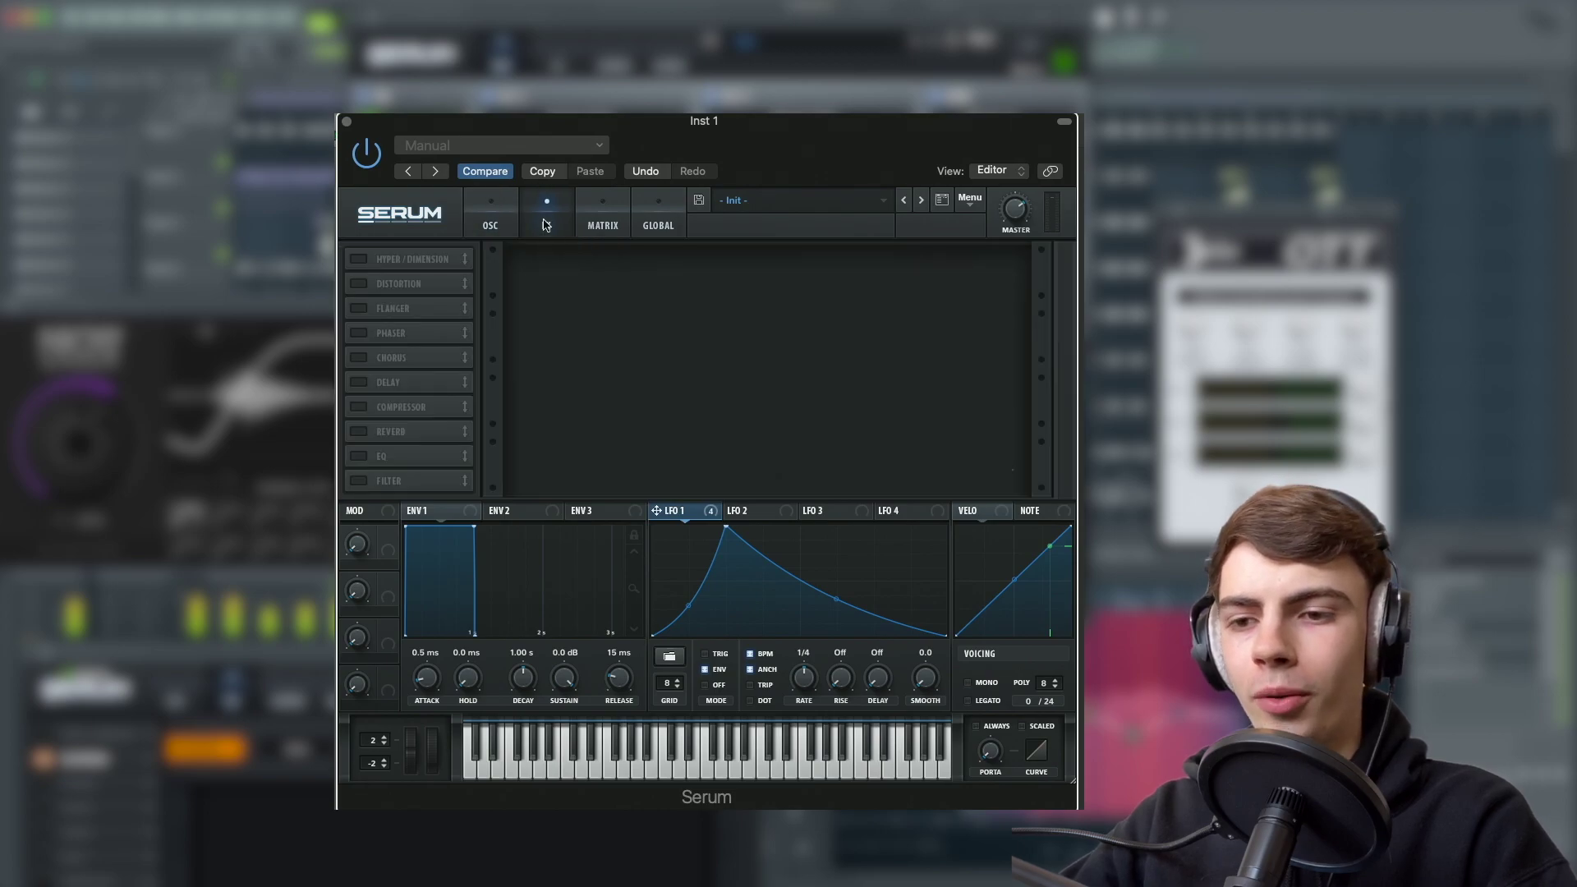
- Enable Distortion in Asym mode with drive raised to 59%
{"action": "left_click", "coordinate": [359, 285]}
{"action": "left_click", "coordinate": [609, 274]}
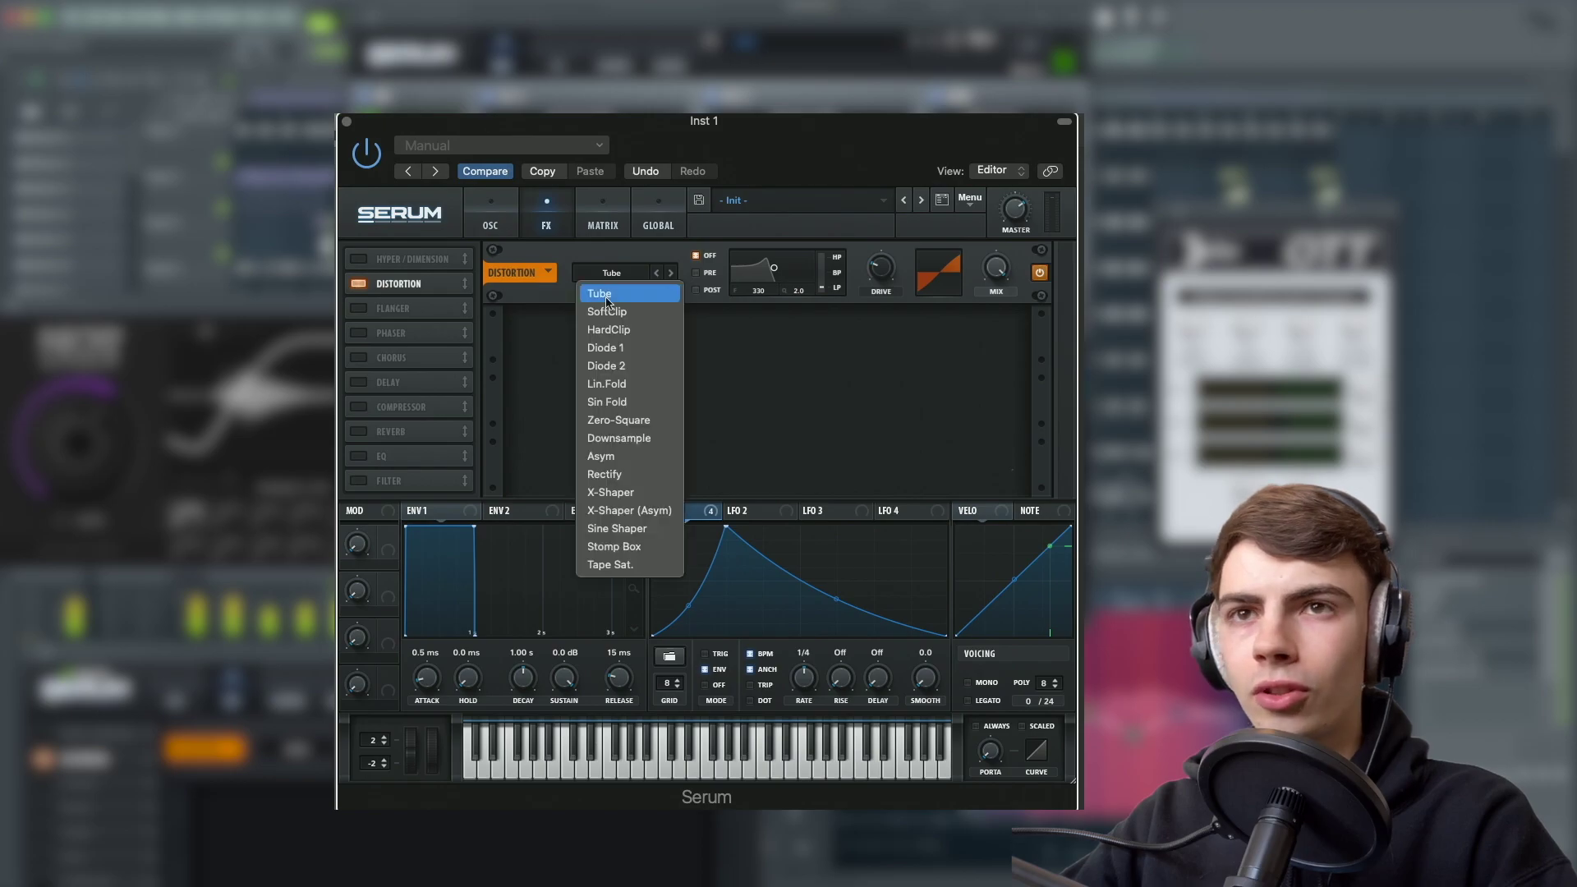
{"action": "left_click", "coordinate": [622, 454]}
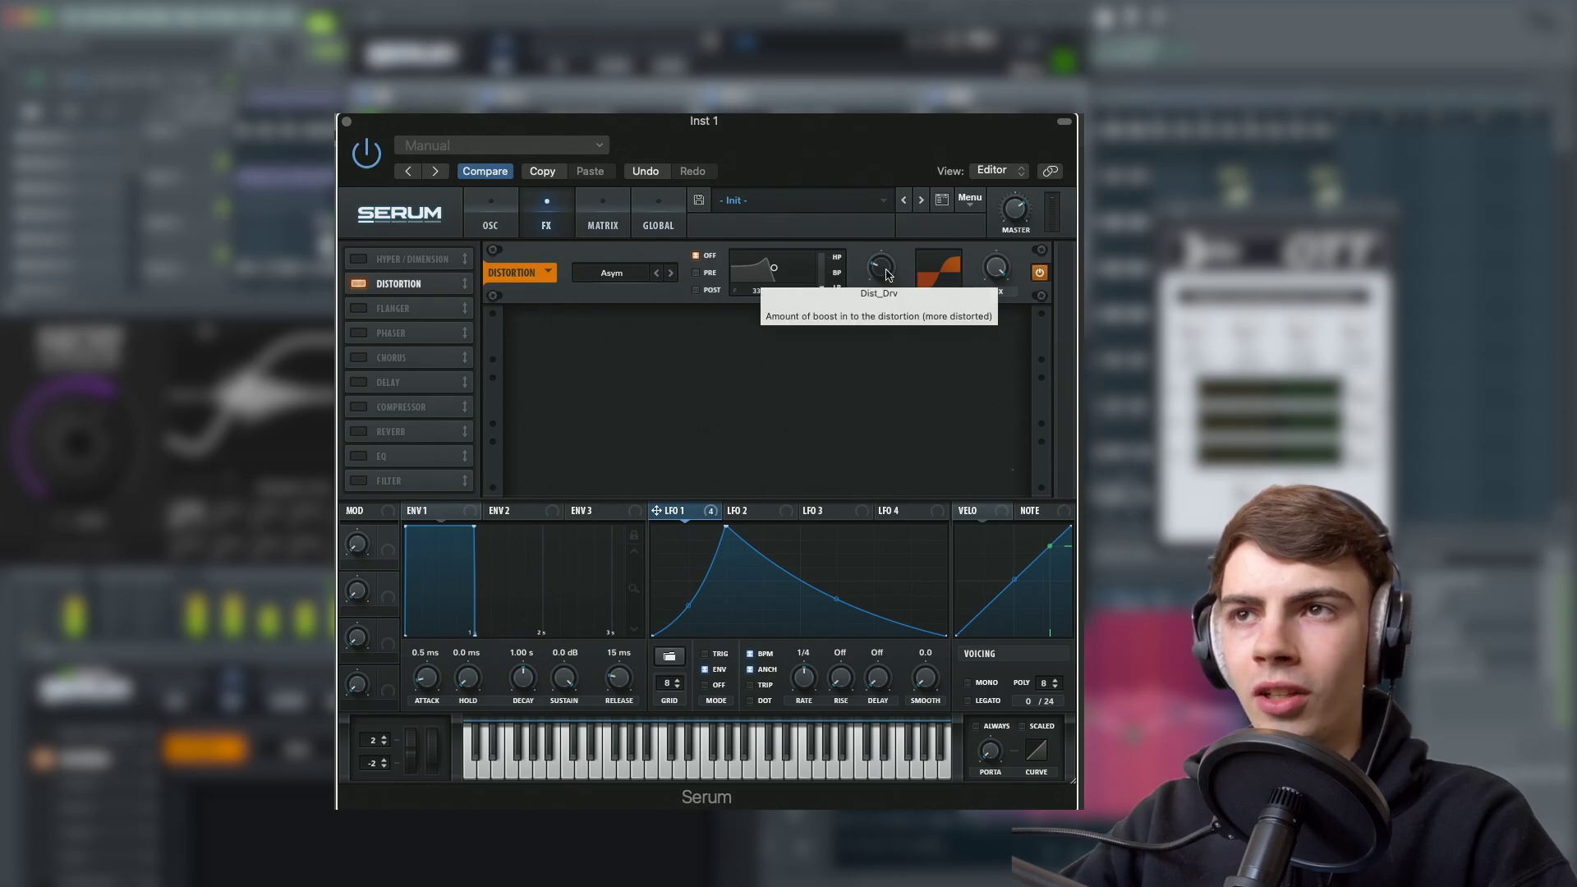
{"action": "left_click_drag", "start_coordinate": [887, 274], "coordinate": [887, 207]}
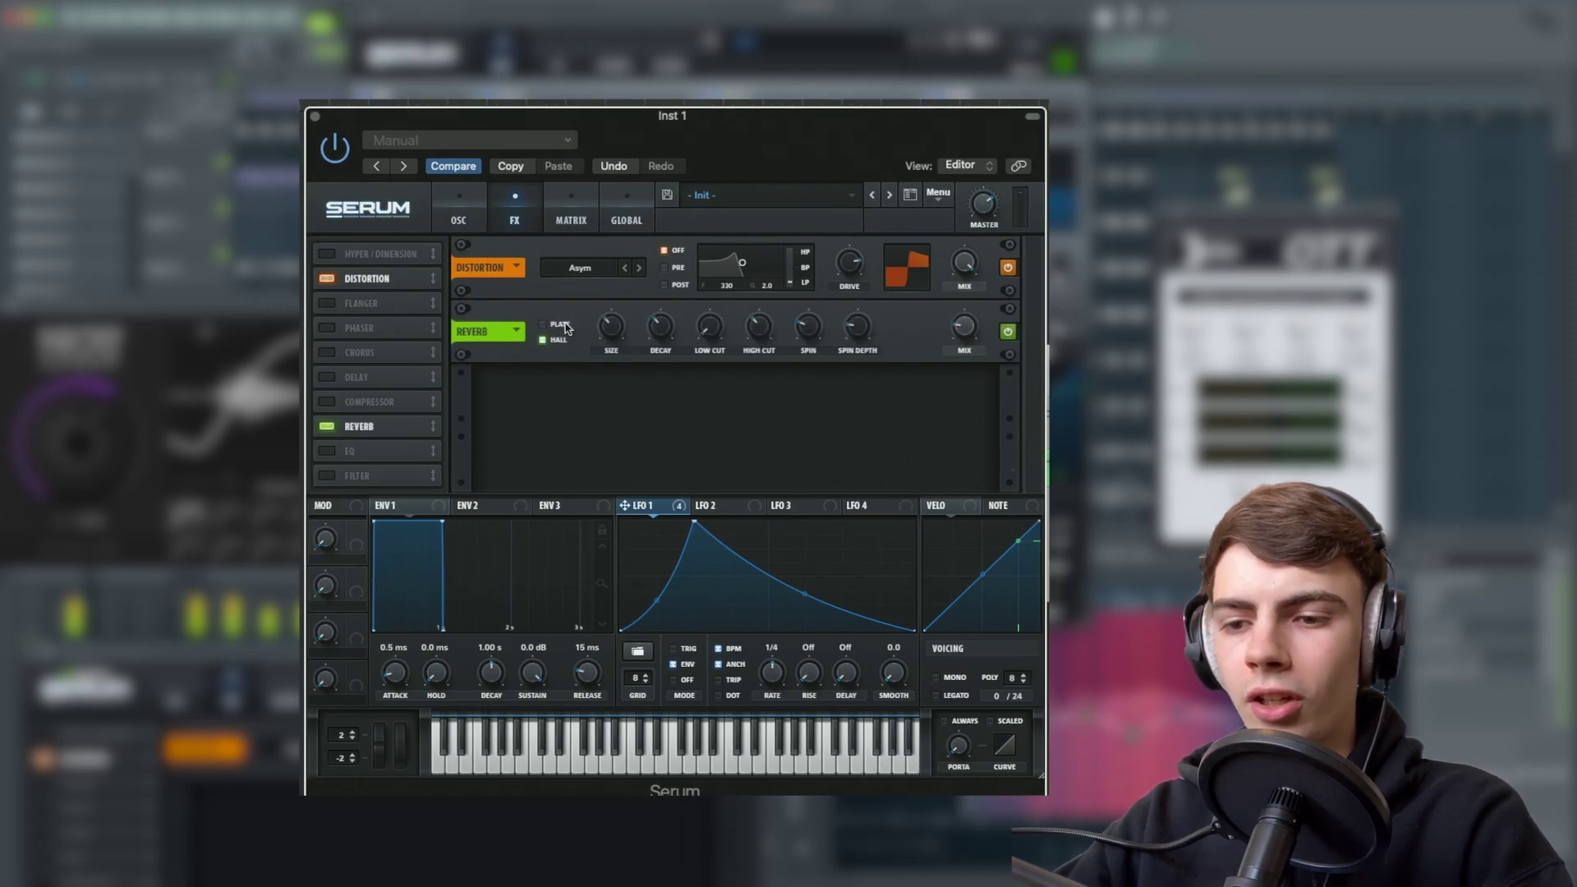
- Set the reverb to Plate with LFO 1 on its mix, placed right after distortion
{"action": "left_click", "coordinate": [564, 325]}
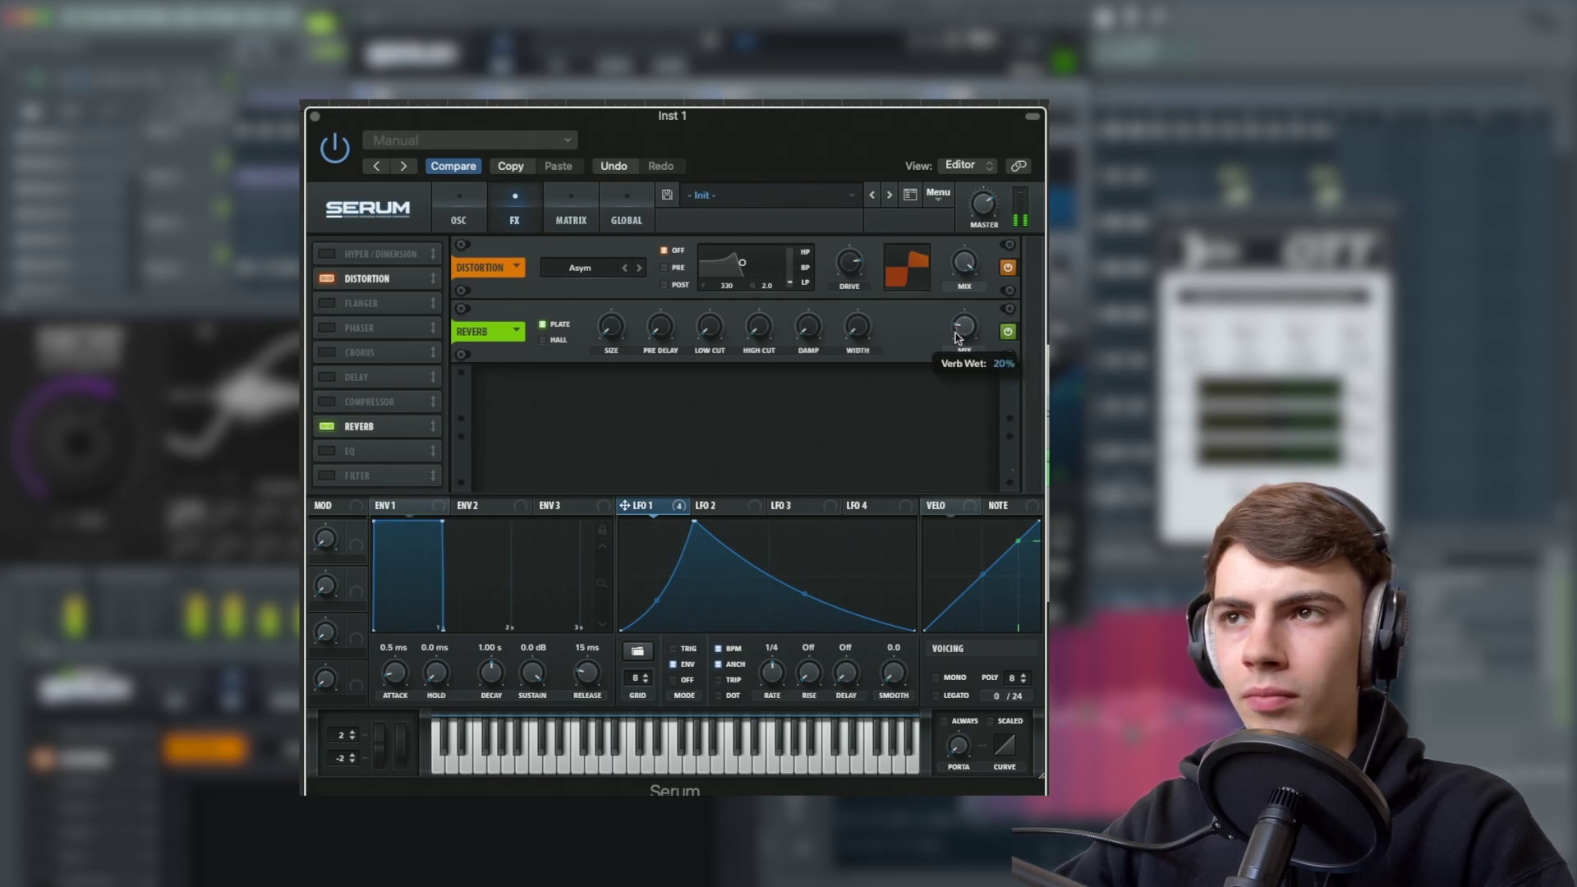
{"action": "left_click_drag", "start_coordinate": [625, 505], "coordinate": [955, 316]}
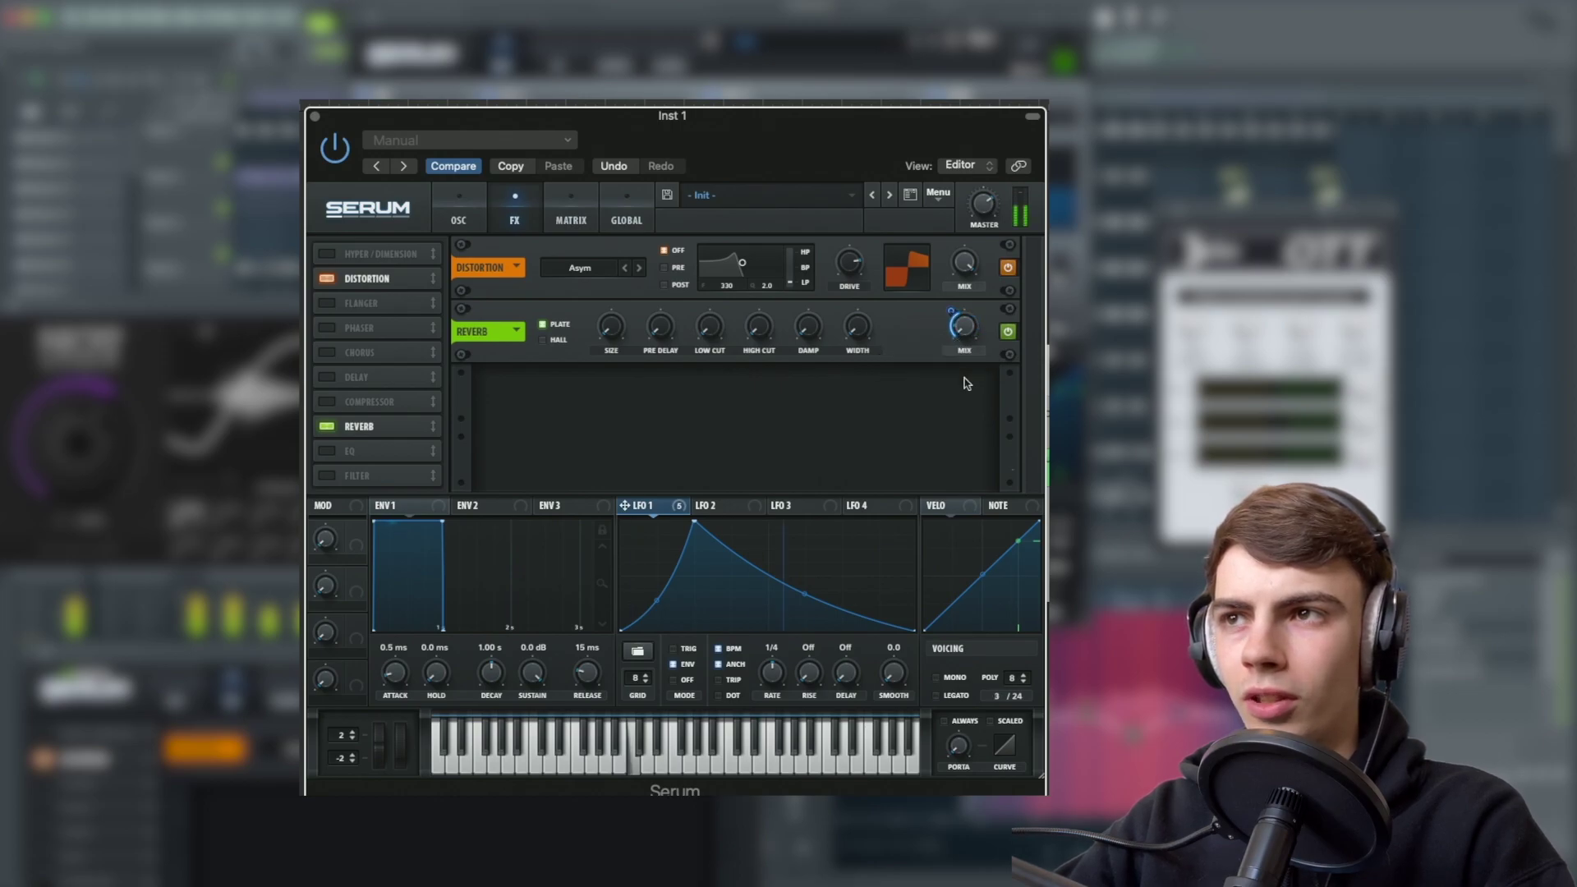
{"action": "left_click", "coordinate": [1007, 332]}
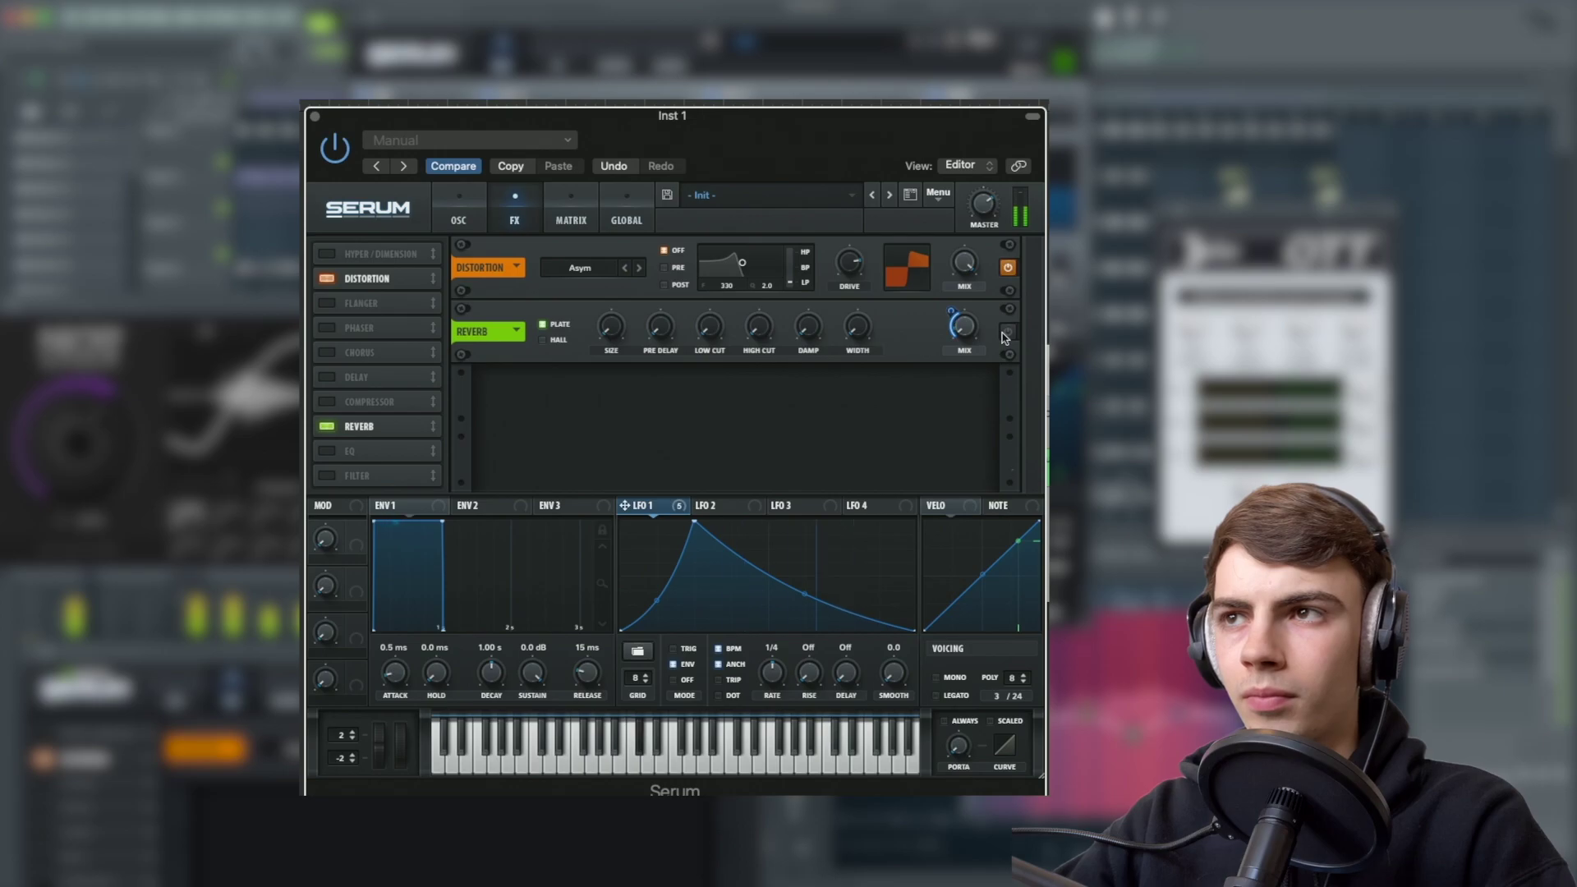
{"action": "left_click", "coordinate": [1007, 332]}
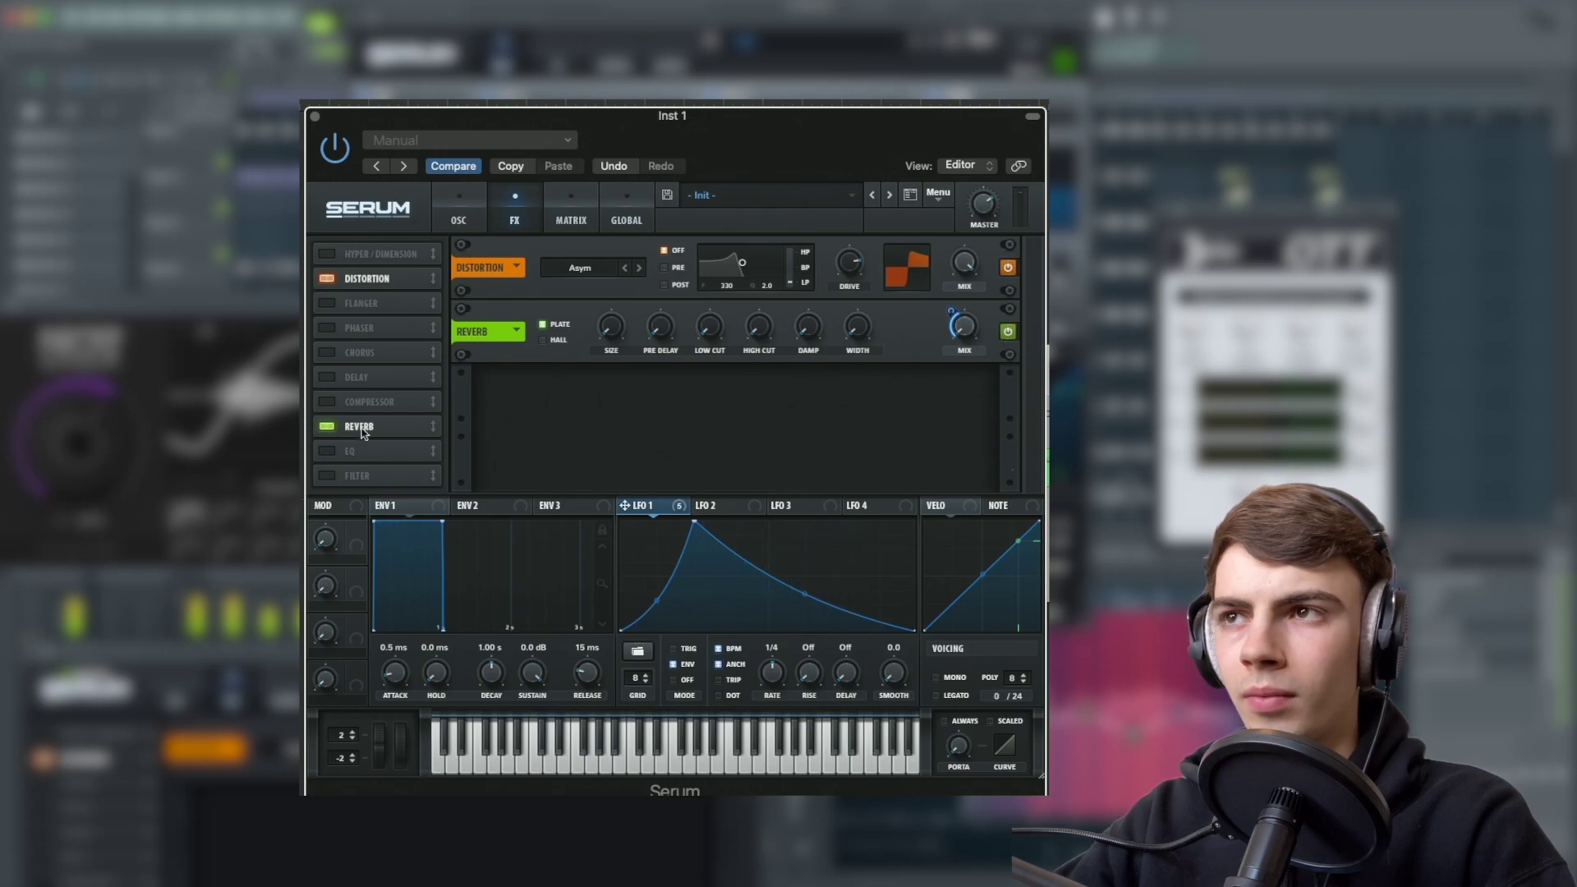
{"action": "left_click_drag", "start_coordinate": [364, 428], "coordinate": [367, 305]}
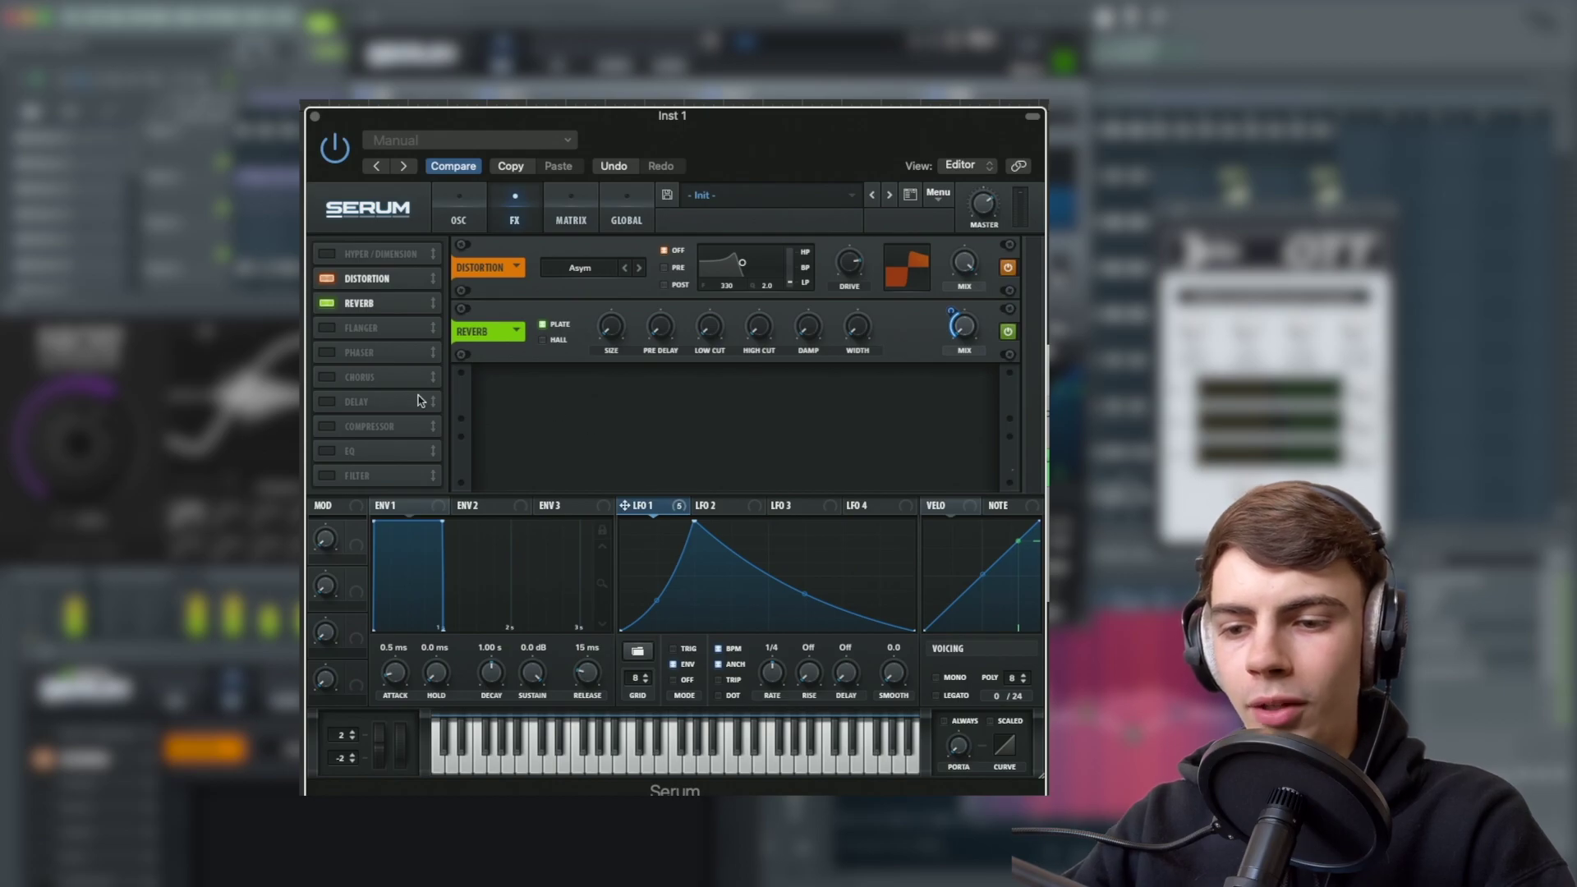
- Enable Chorus and place it just below Reverb in the FX list
{"action": "left_click", "coordinate": [334, 379]}
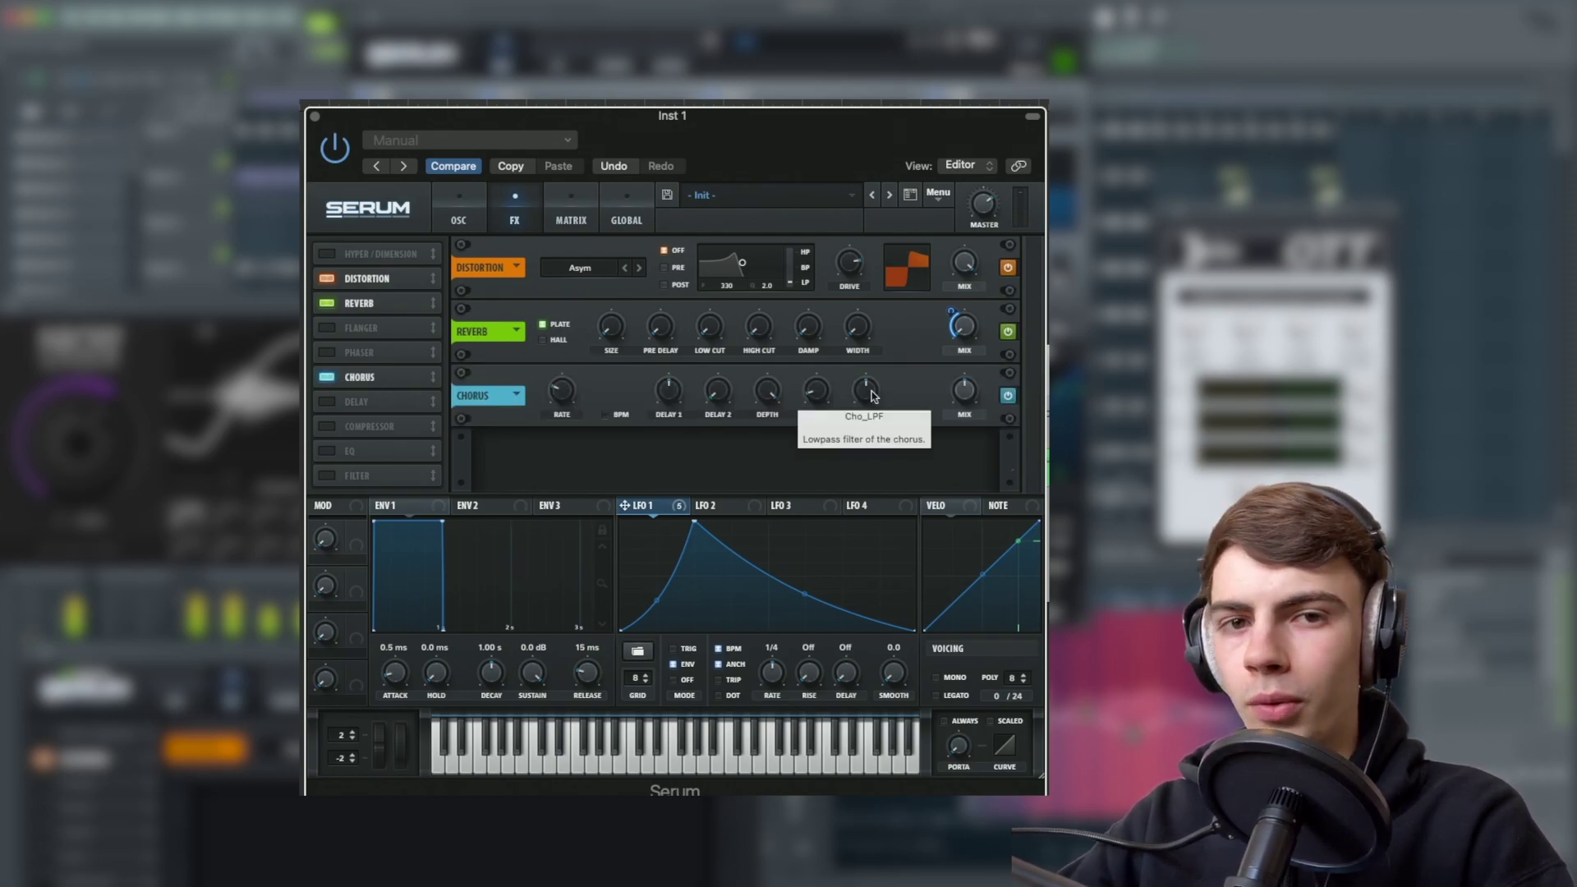
{"action": "left_click_drag", "start_coordinate": [387, 377], "coordinate": [392, 326]}
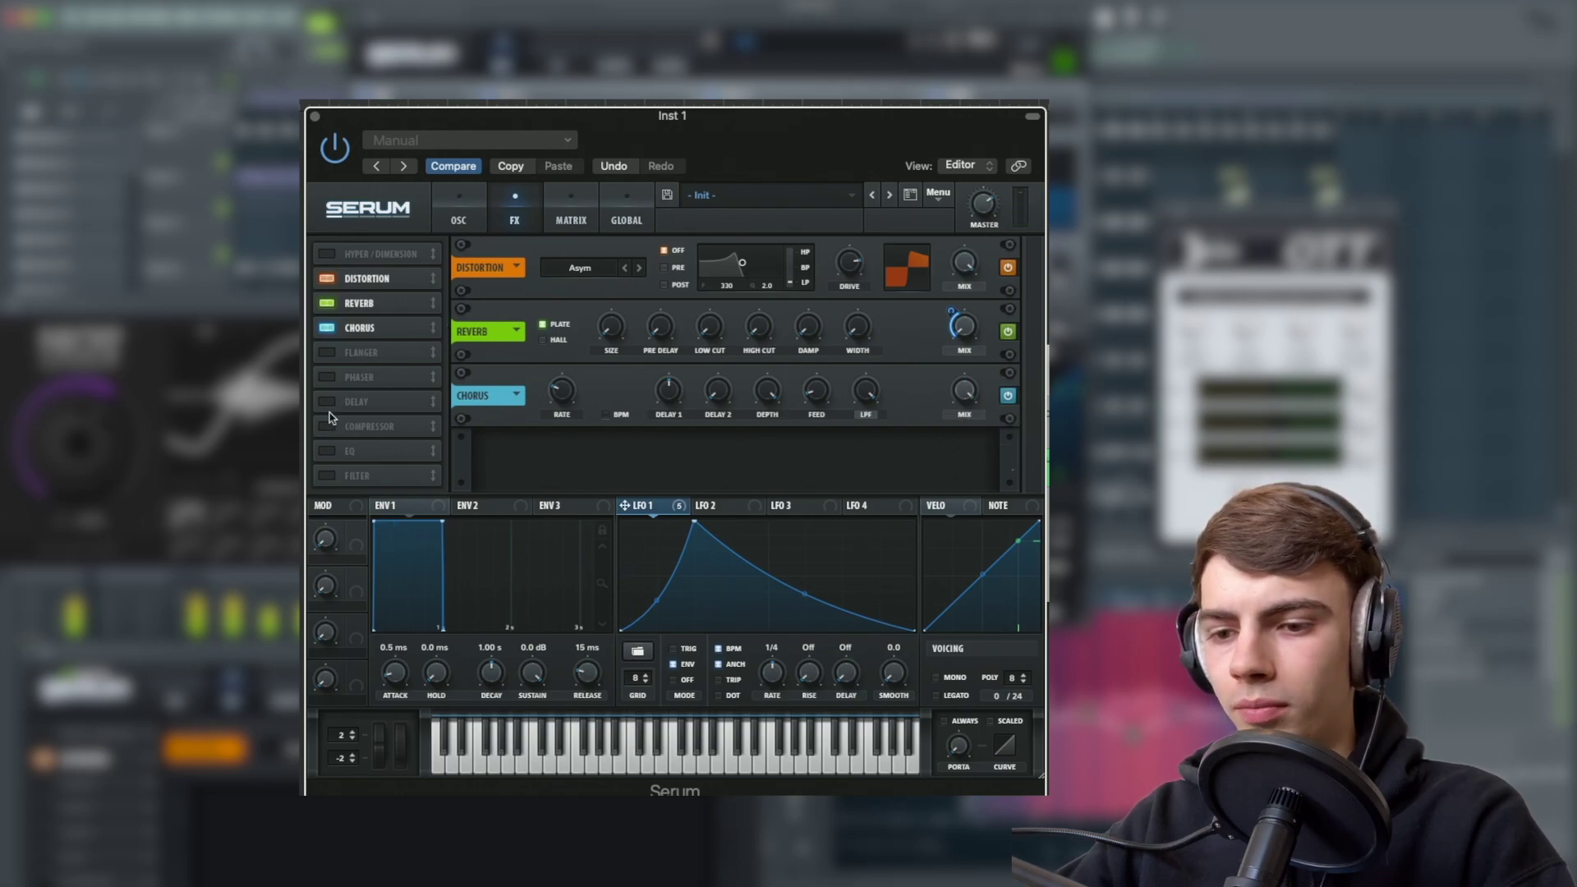
- Enable the FX Filter with the Misc > Combs type and play notes to audition it
{"action": "left_click", "coordinate": [336, 474]}
{"action": "left_click", "coordinate": [587, 461]}
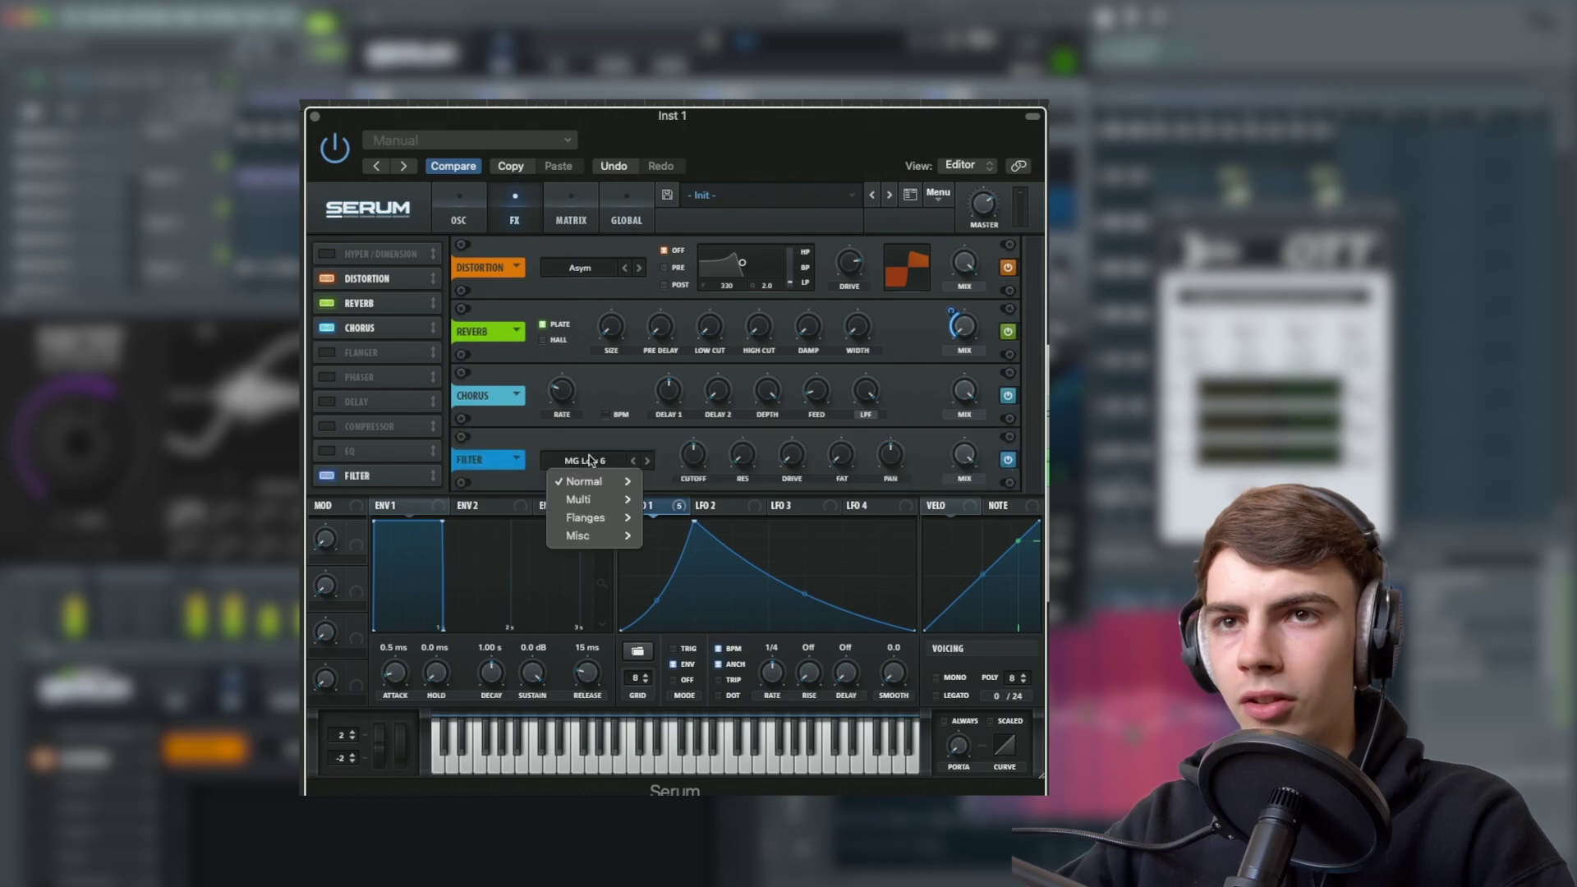
{"action": "mouse_move", "coordinate": [588, 537]}
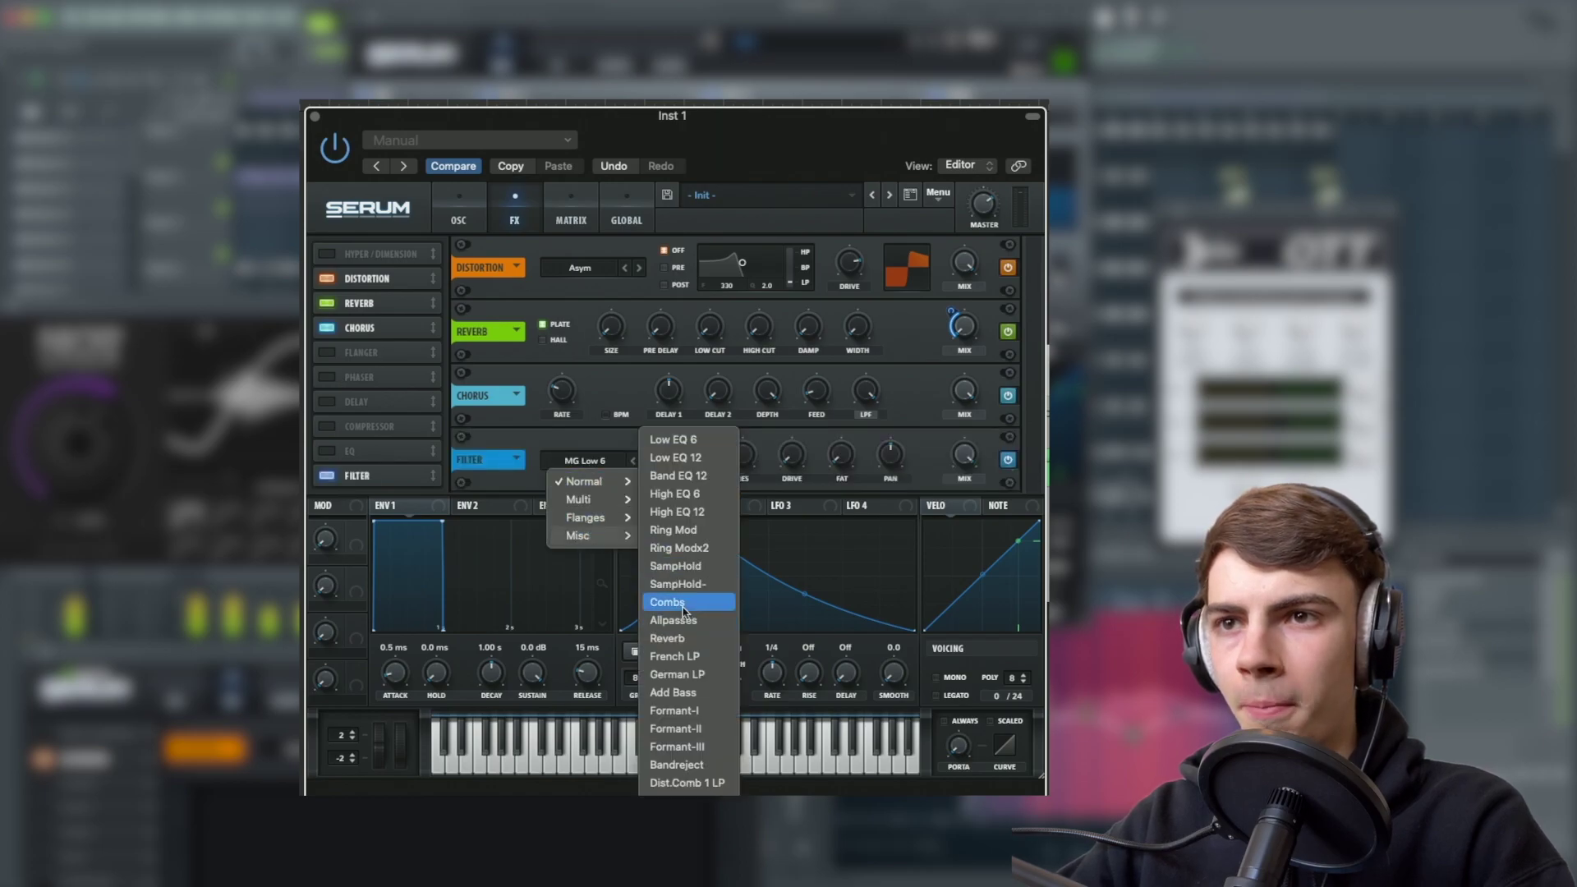
{"action": "left_click", "coordinate": [683, 604]}
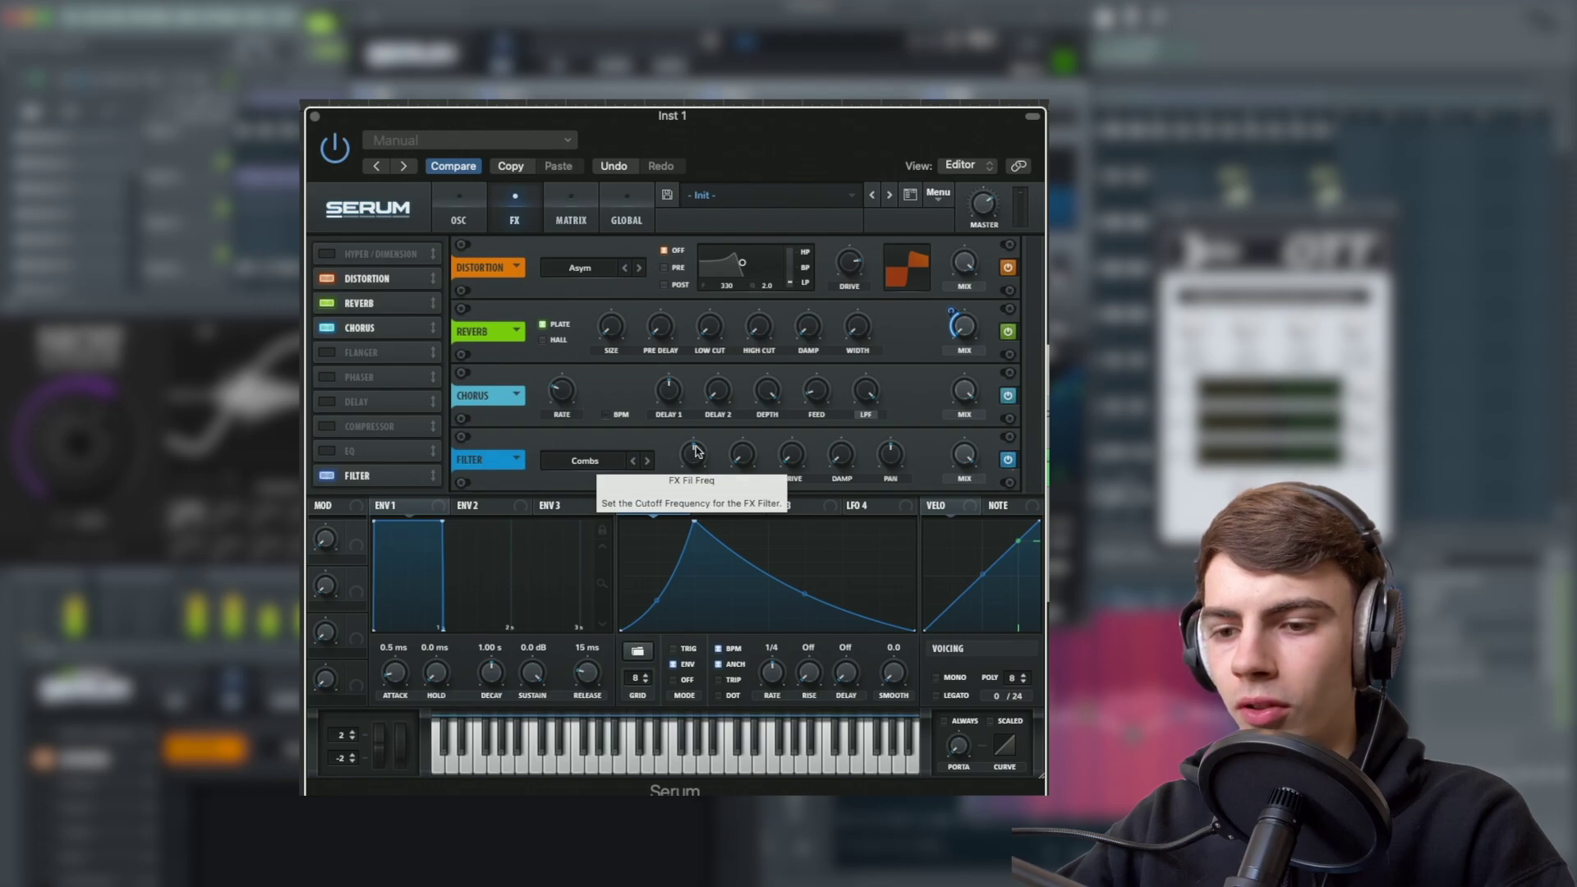
{"action": "key", "text": "space"}
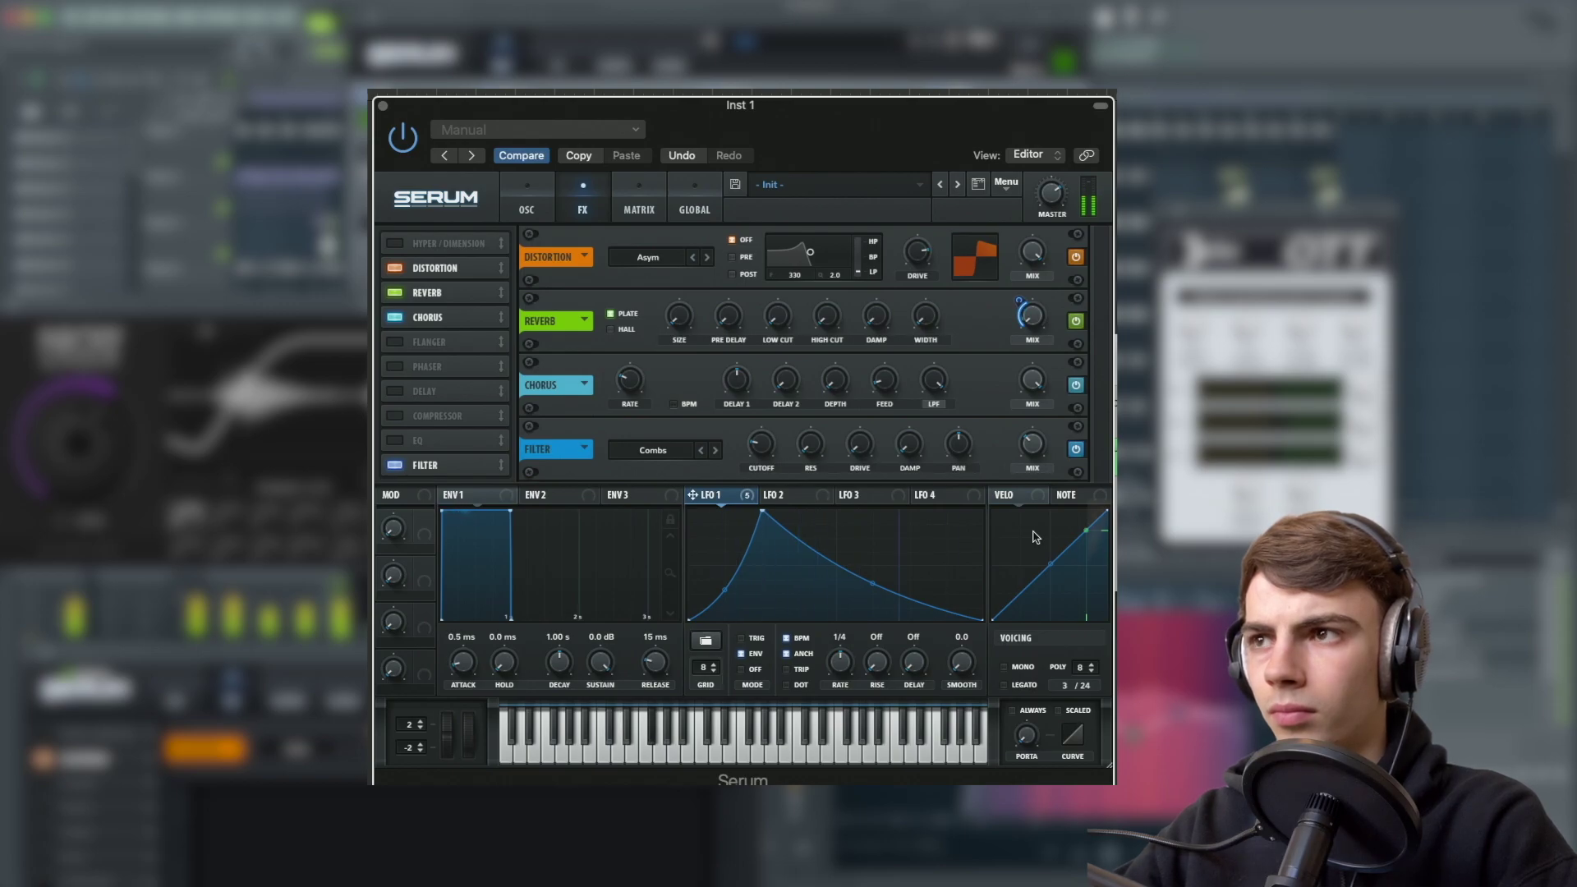
- Add a compressor after the filter with 5.6 dB gain, then return to the OSC page
{"action": "left_click", "coordinate": [411, 416]}
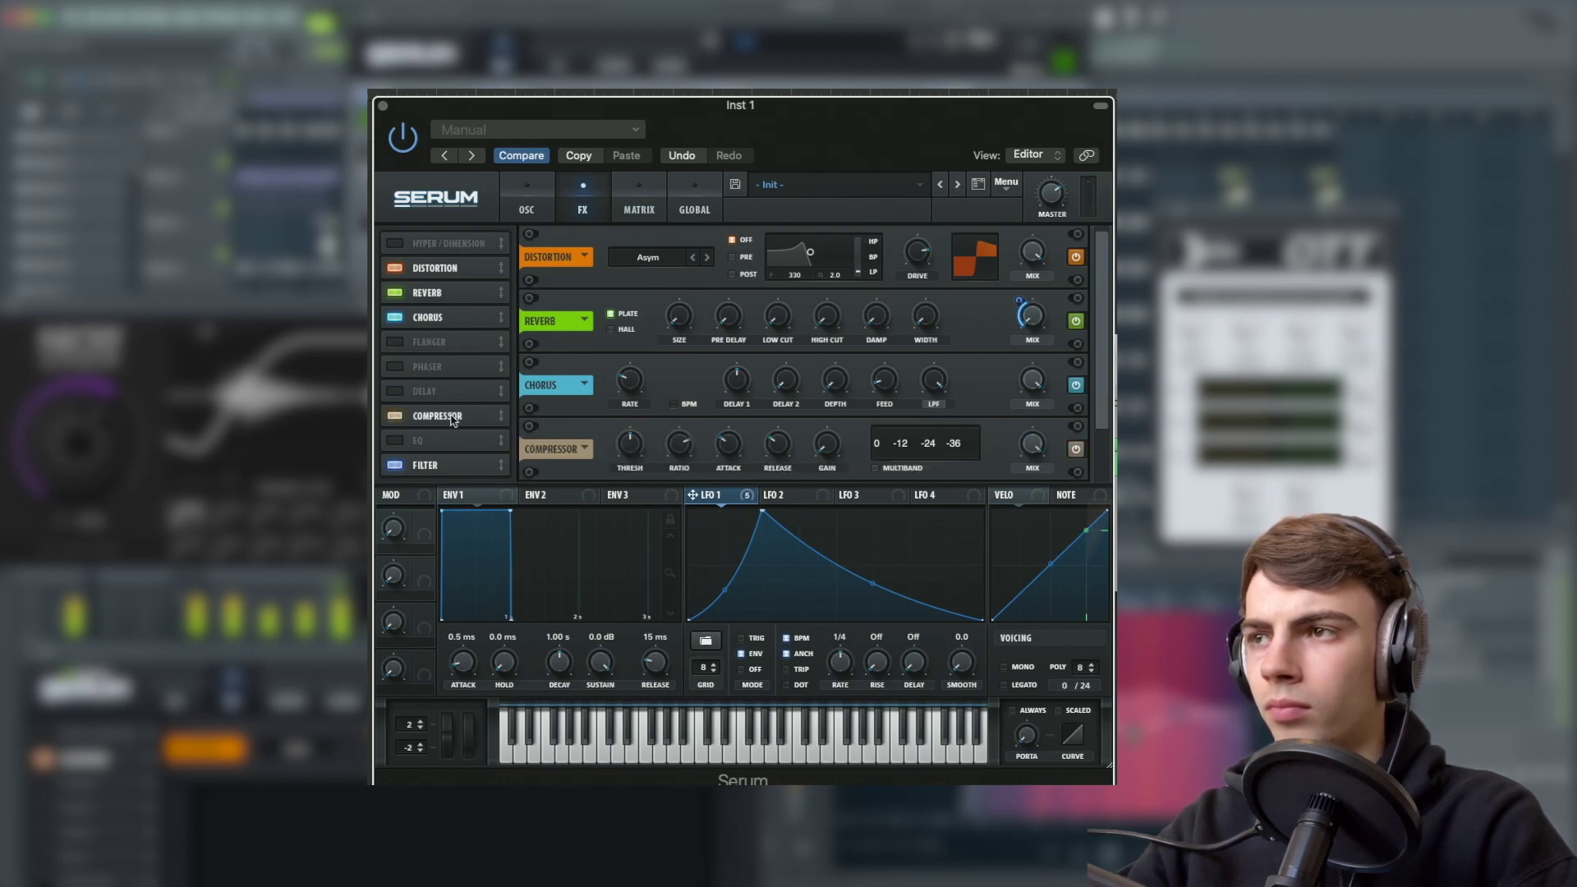
{"action": "left_click_drag", "start_coordinate": [452, 416], "coordinate": [452, 464]}
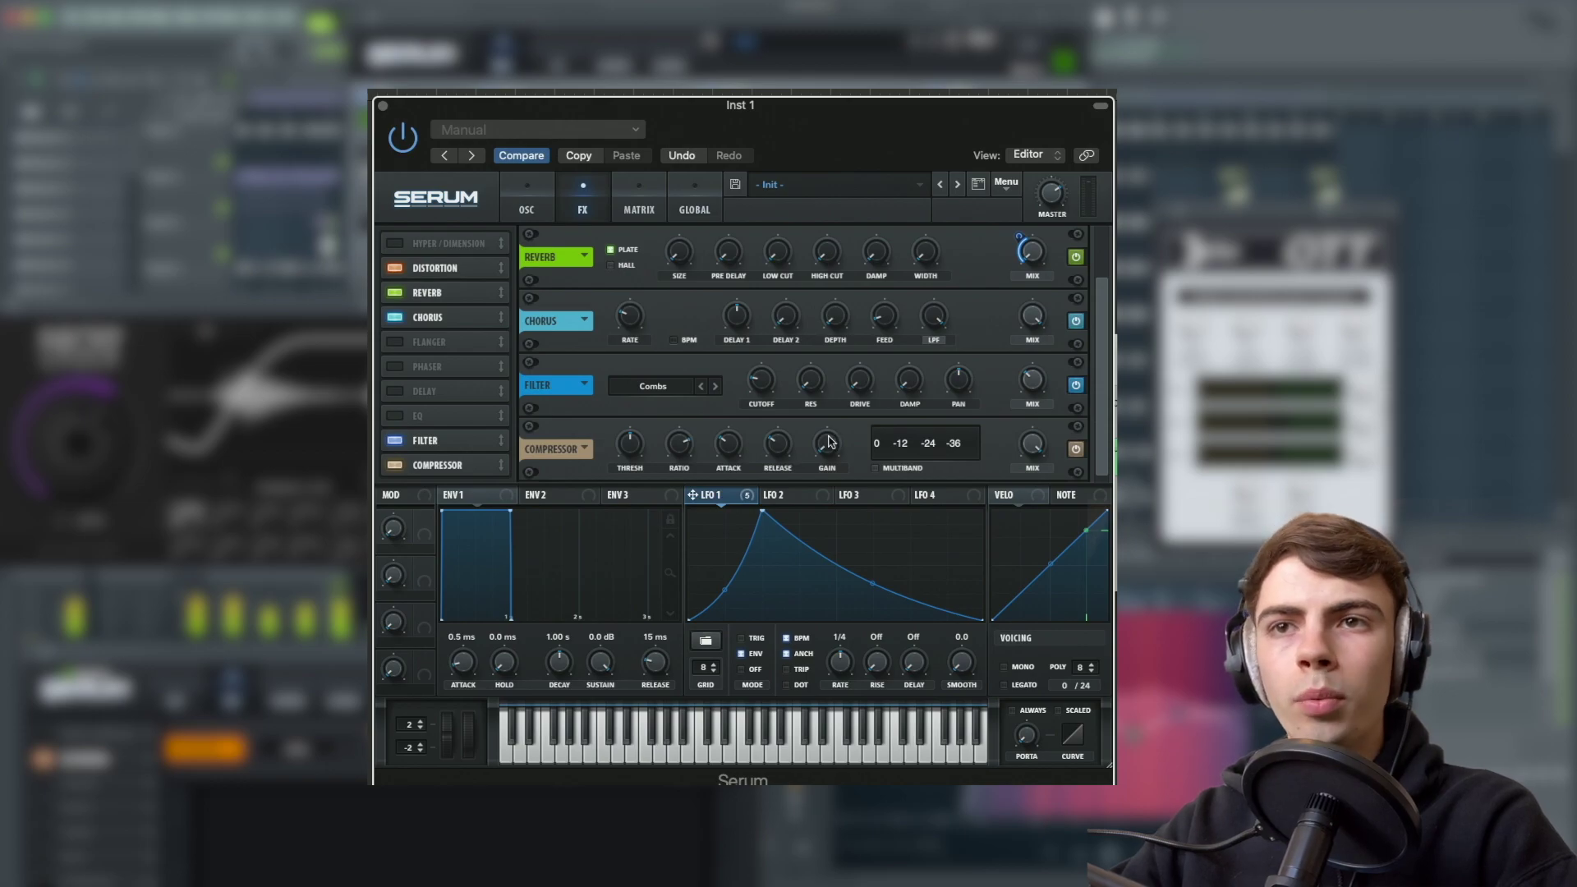
{"action": "mouse_move", "coordinate": [830, 442]}
{"action": "left_mouse_down"}
{"action": "mouse_move", "coordinate": [830, 386]}
{"action": "mouse_move", "coordinate": [831, 466]}
{"action": "left_mouse_up"}
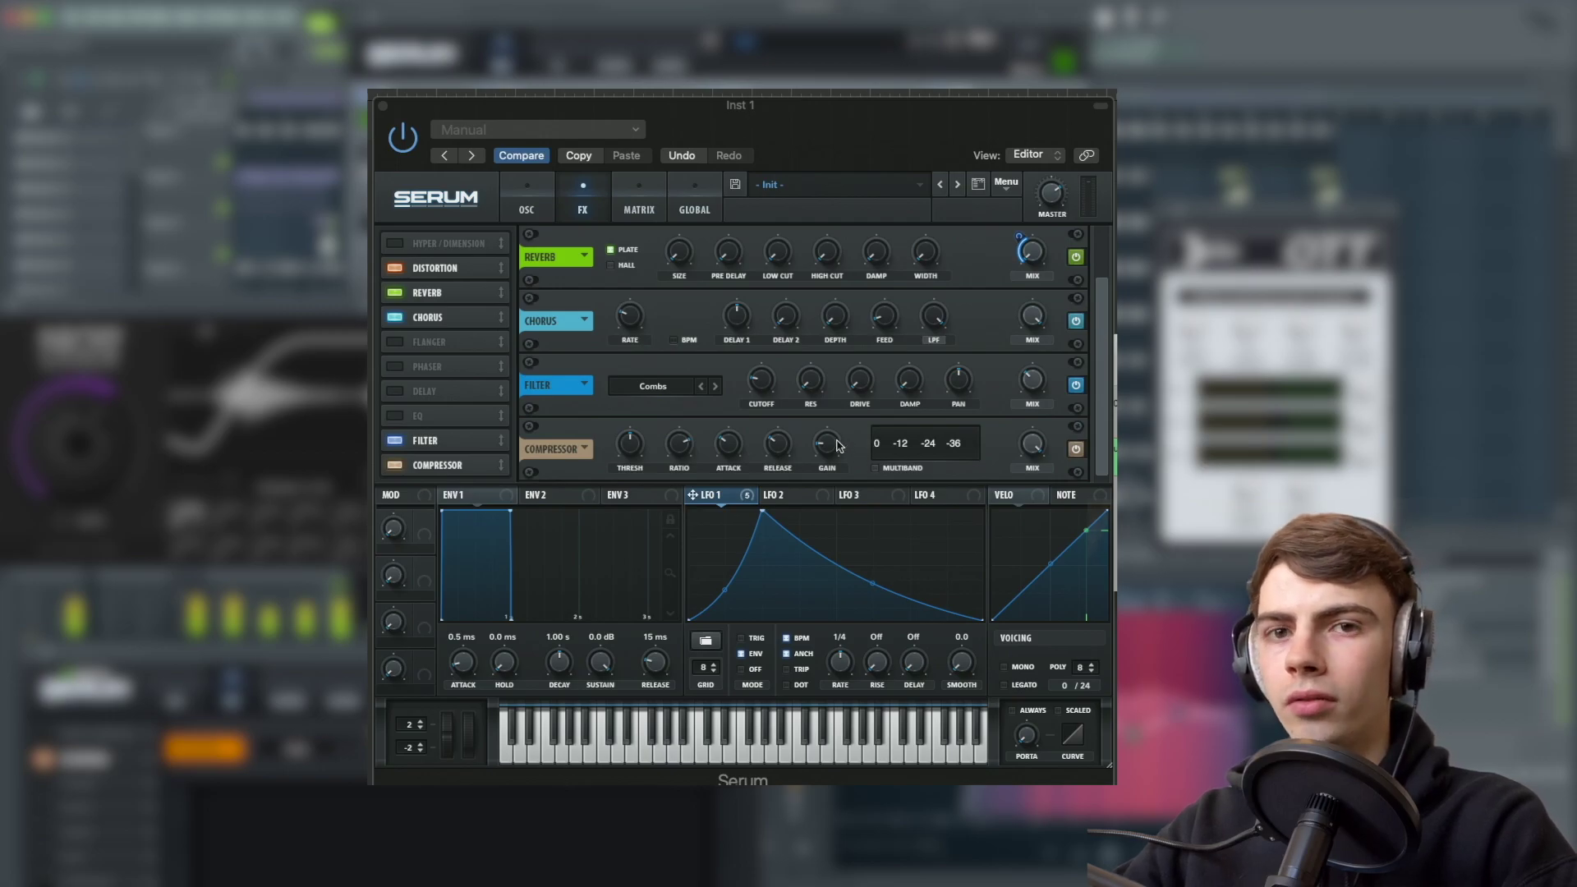
{"action": "left_click", "coordinate": [529, 206]}
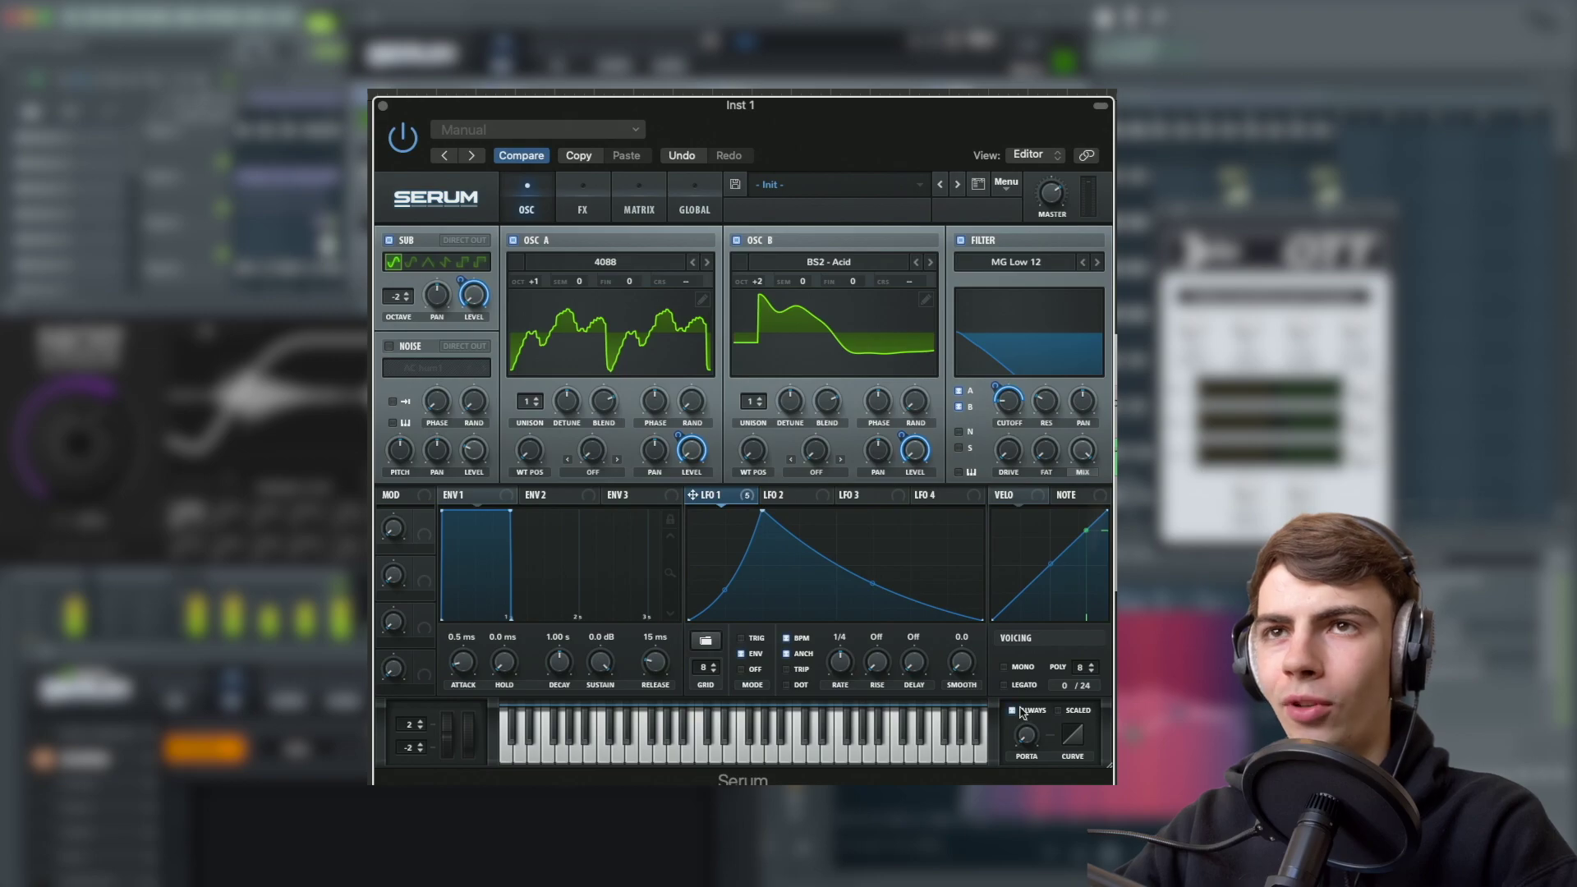
- Switch voicing to mono and set the portamento glide to 91 ms
{"action": "left_click", "coordinate": [1008, 672]}
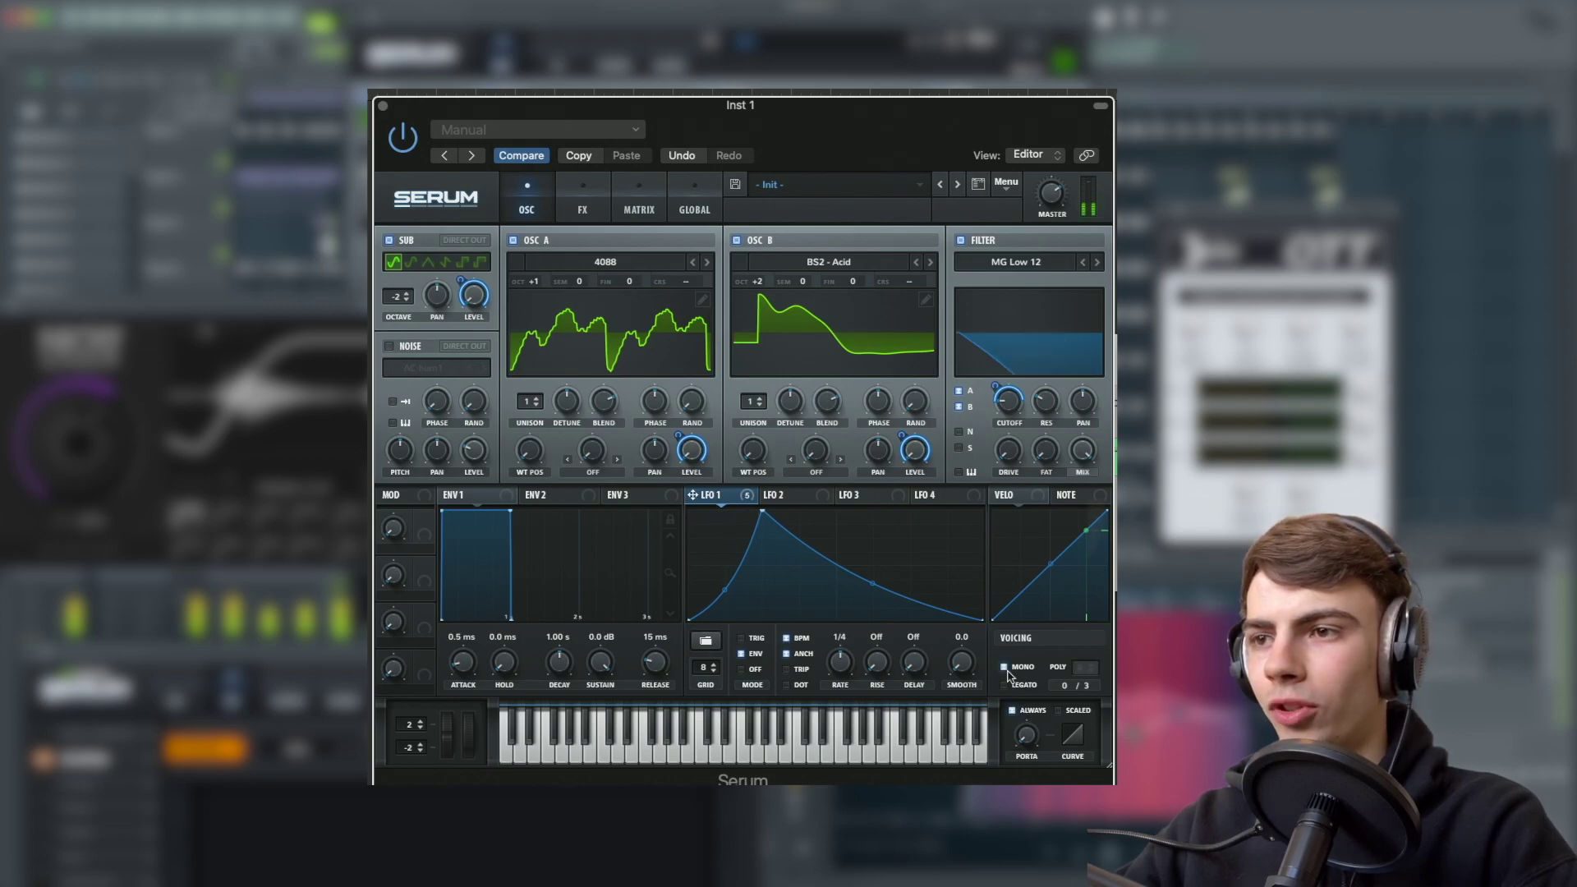
{"action": "left_click", "coordinate": [1005, 667]}
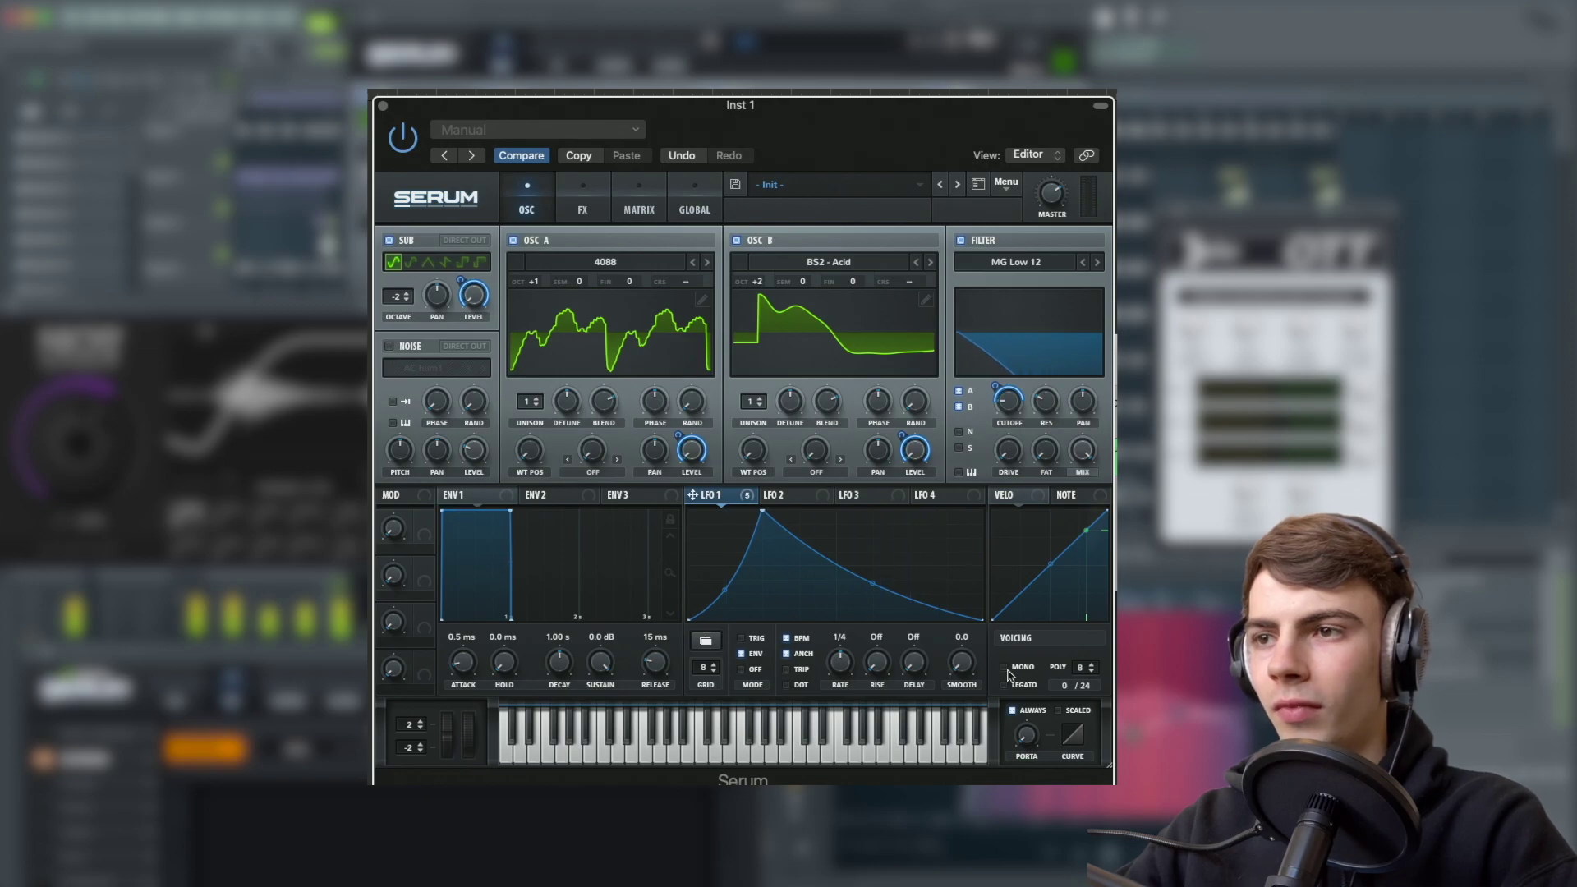
{"action": "left_click", "coordinate": [1007, 671]}
{"action": "left_click_drag", "start_coordinate": [1043, 747], "coordinate": [1039, 665]}
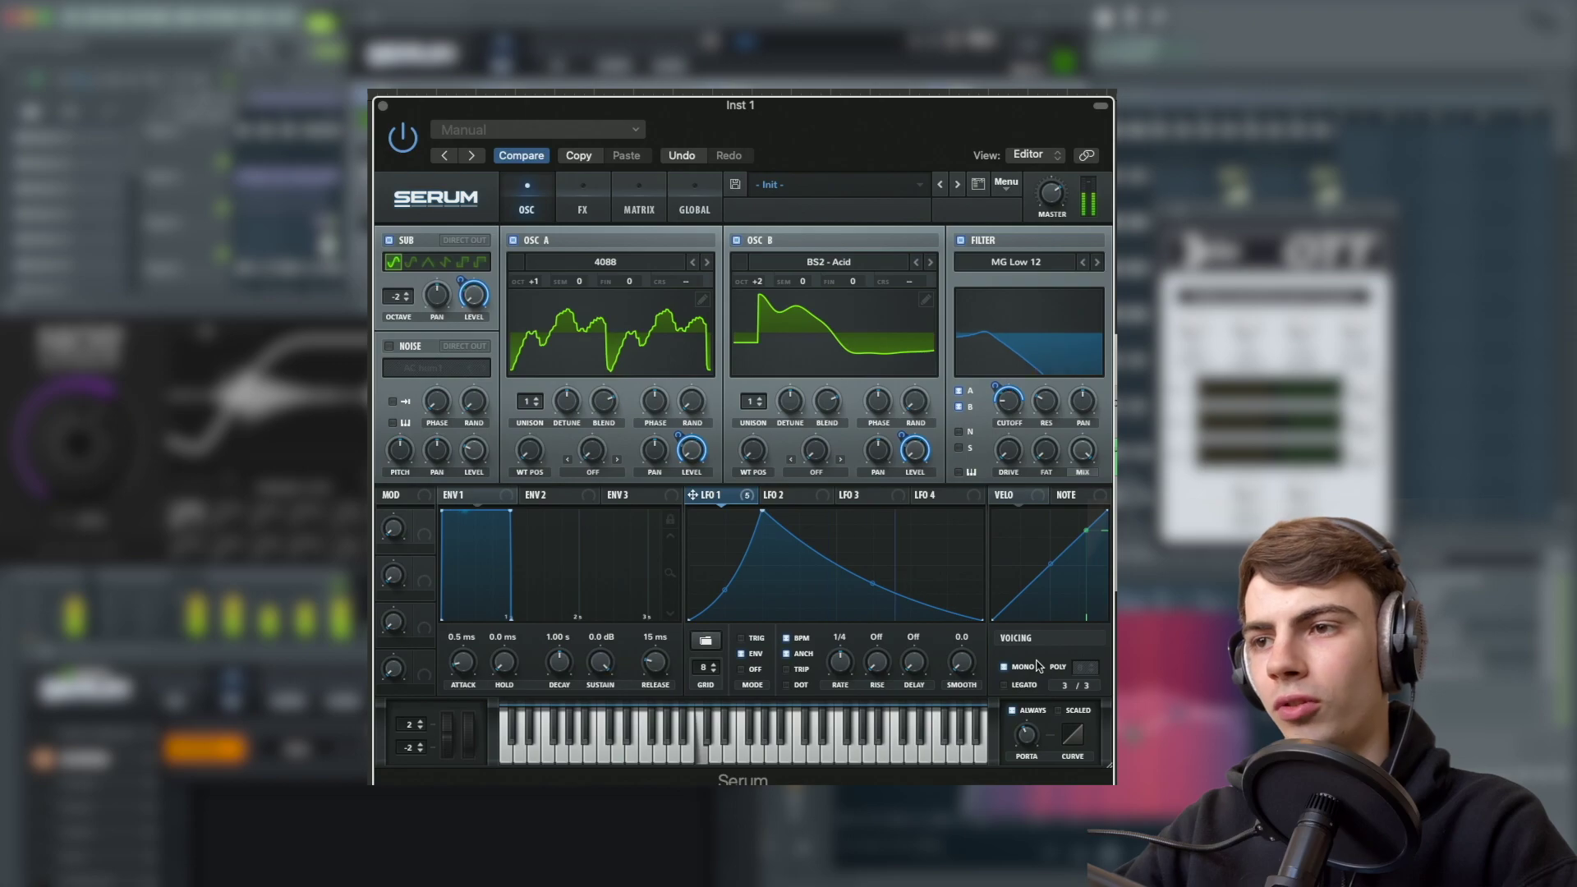